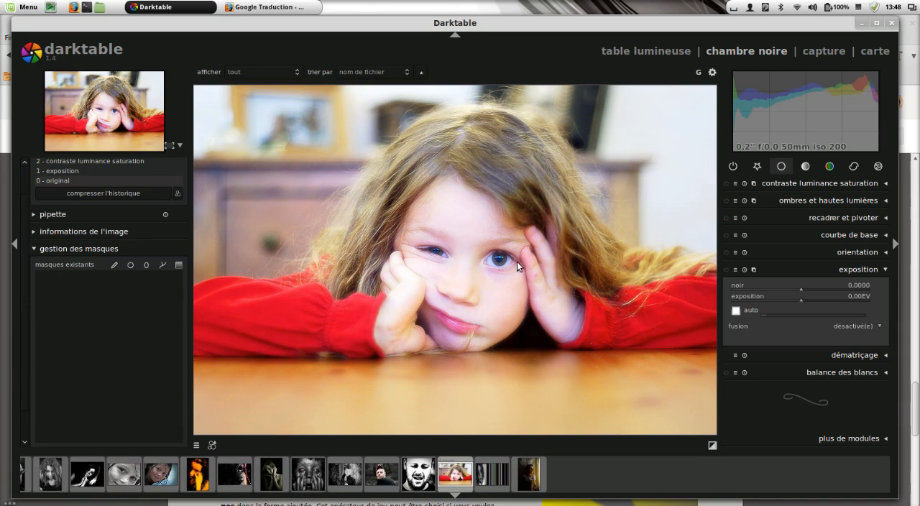
Step: Set the exposure module's blending (fusion) to a drawn mask (masque dessiné)
{"action": "left_click", "coordinate": [859, 326]}
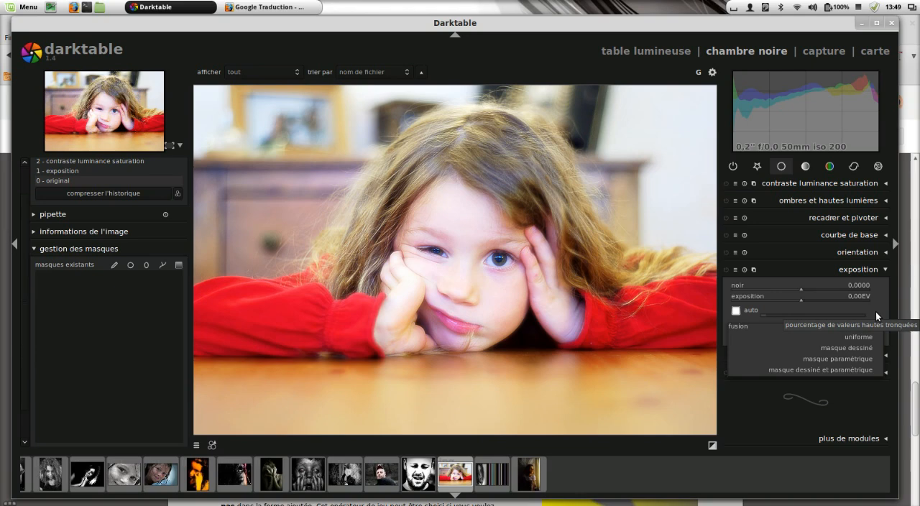
{"action": "left_click", "coordinate": [866, 348]}
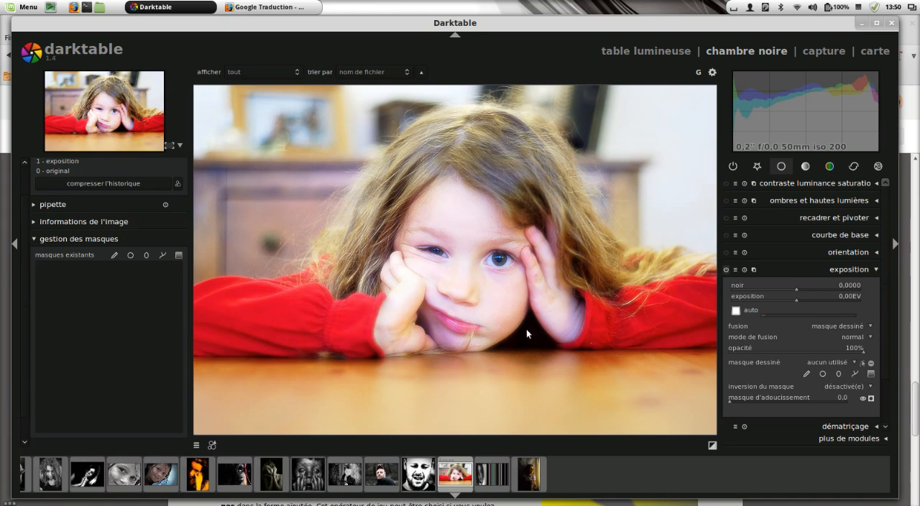
Step: Start a brush mask for the exposure module and try out different brush sizes, hardness and opacity levels over the face
{"action": "left_click", "coordinate": [807, 374]}
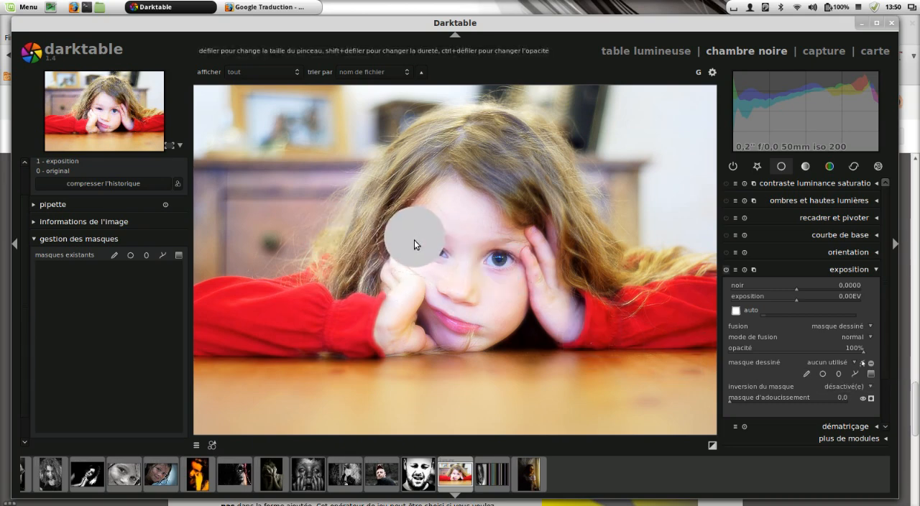
{"action": "scroll", "coordinate": [426, 262], "scroll_direction": "down", "scroll_amount": 2}
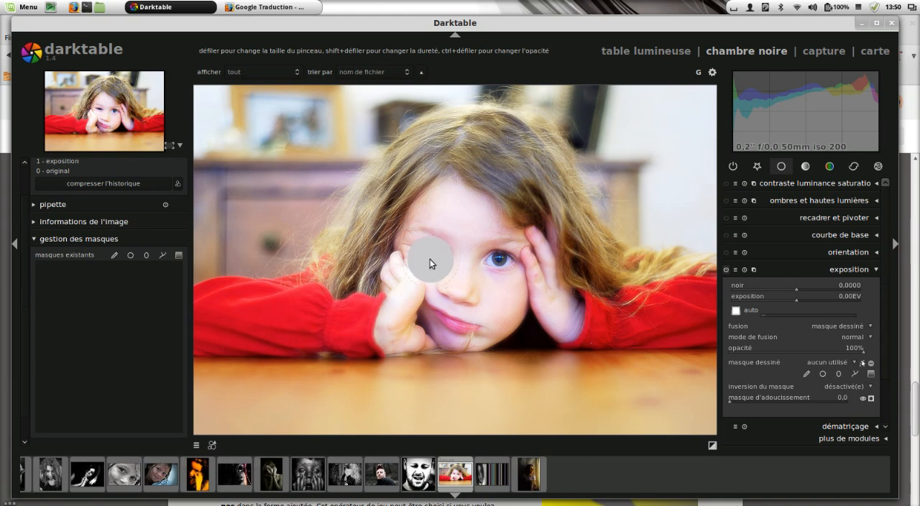
{"action": "scroll", "coordinate": [431, 264], "scroll_direction": "up", "scroll_amount": 6}
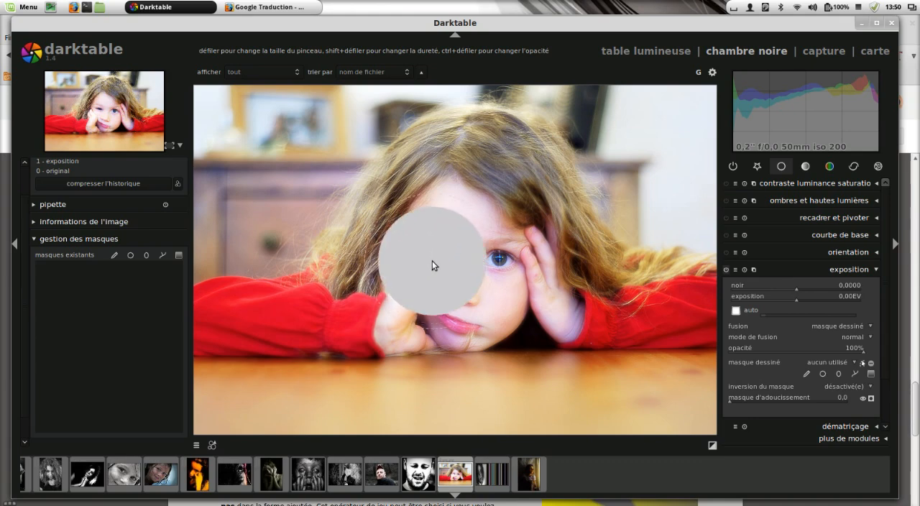
{"action": "scroll", "coordinate": [432, 262], "scroll_direction": "down", "scroll_amount": 3}
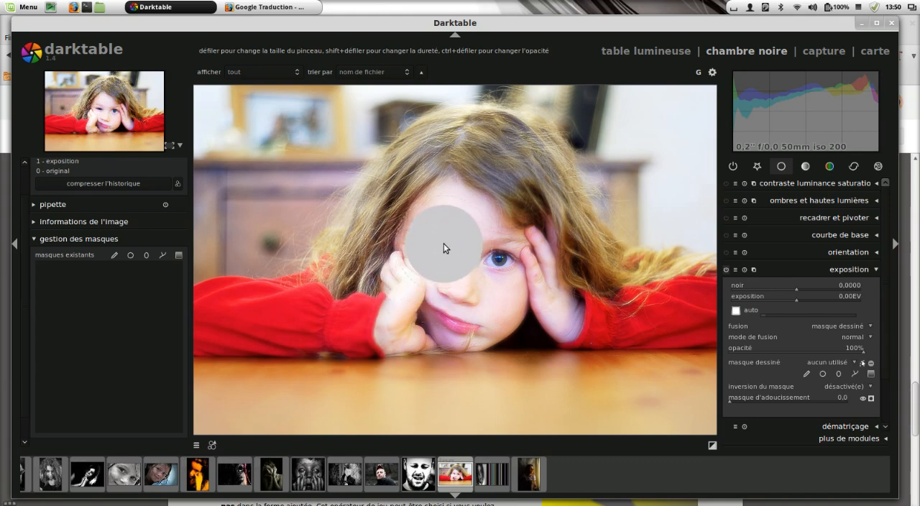
{"action": "scroll", "coordinate": [444, 243], "scroll_direction": "up", "scroll_amount": 2}
{"action": "scroll", "coordinate": [445, 245], "scroll_direction": "down", "scroll_amount": 6}
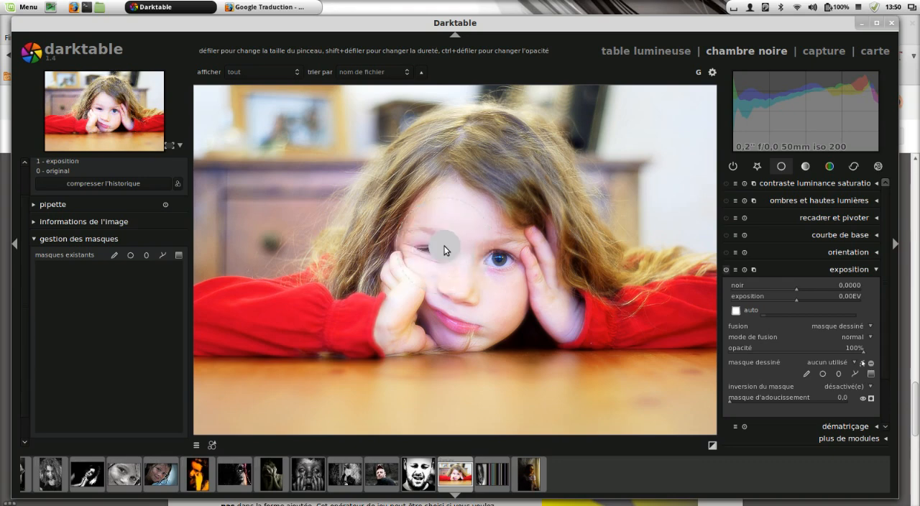
{"action": "scroll", "coordinate": [444, 246], "scroll_direction": "up", "scroll_amount": 4}
{"action": "scroll", "coordinate": [443, 246], "scroll_direction": "up", "scroll_amount": 2}
{"action": "scroll", "coordinate": [444, 246], "scroll_direction": "down", "scroll_amount": 5}
{"action": "scroll", "coordinate": [444, 245], "scroll_direction": "up", "scroll_amount": 5}
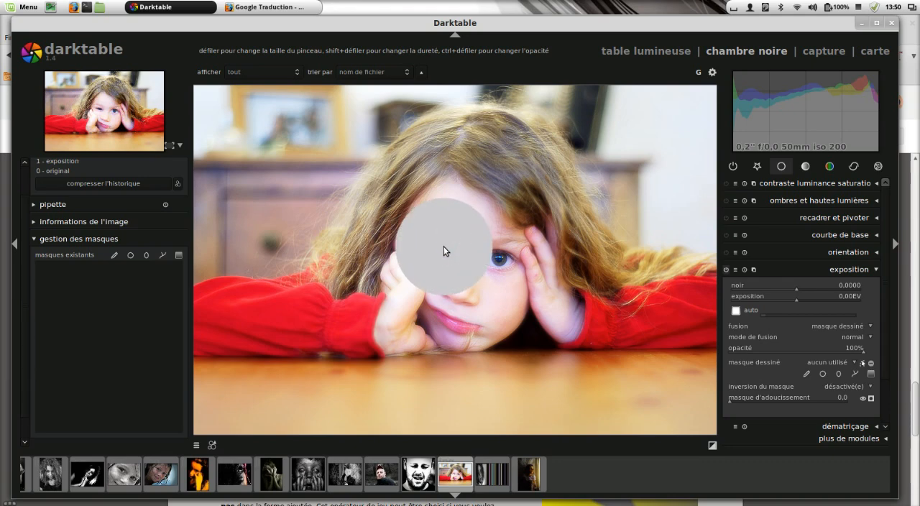
{"action": "scroll", "coordinate": [444, 246], "scroll_direction": "down", "scroll_amount": 5, "text": "ctrl"}
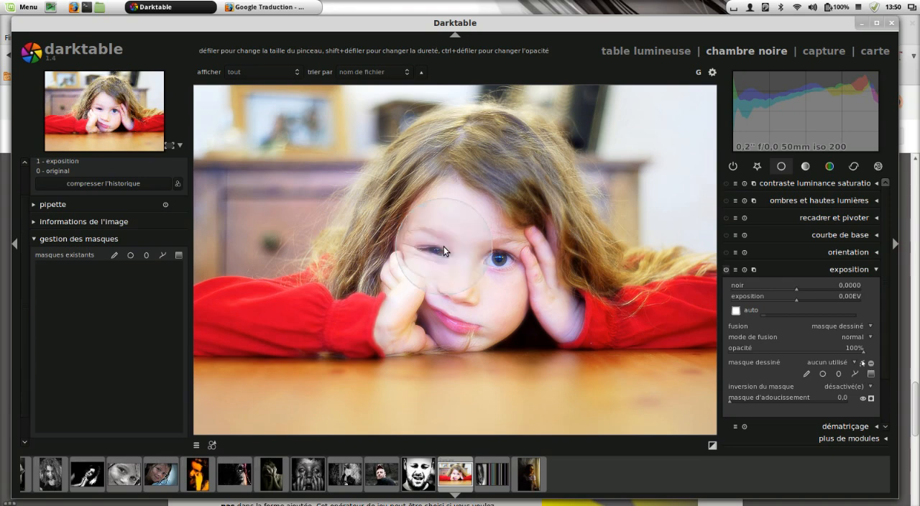
{"action": "scroll", "coordinate": [444, 246], "scroll_direction": "up", "scroll_amount": 2, "text": "ctrl"}
{"action": "scroll", "coordinate": [443, 246], "scroll_direction": "up", "scroll_amount": 3, "text": "ctrl"}
{"action": "scroll", "coordinate": [443, 246], "scroll_direction": "down", "scroll_amount": 5, "text": "ctrl"}
{"action": "scroll", "coordinate": [446, 246], "scroll_direction": "up", "scroll_amount": 3, "text": "ctrl"}
{"action": "scroll", "coordinate": [446, 247], "scroll_direction": "up", "scroll_amount": 2, "text": "ctrl"}
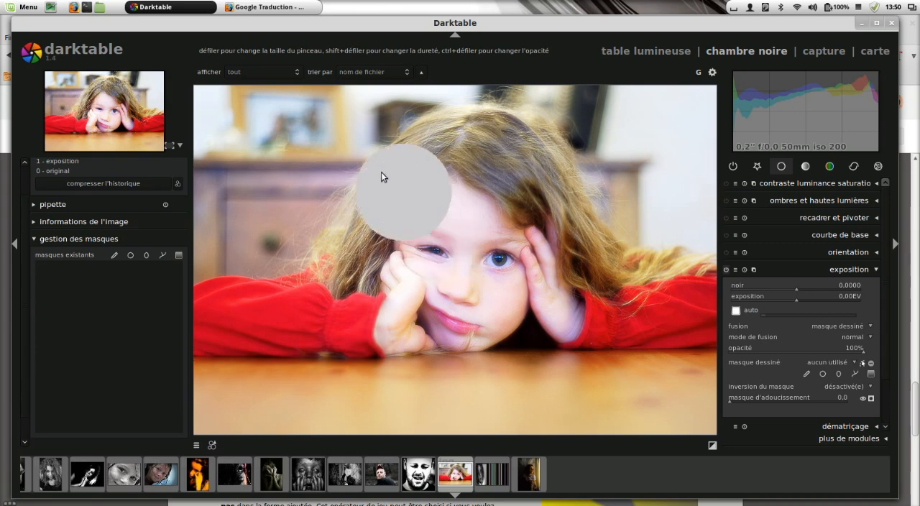
Step: Paint one zigzag brush stroke from the hair down across the face, and inspect its shape in the exposure mask group
{"action": "mouse_move", "coordinate": [343, 174]}
{"action": "left_mouse_down"}
{"action": "mouse_move", "coordinate": [481, 170]}
{"action": "mouse_move", "coordinate": [553, 185]}
{"action": "mouse_move", "coordinate": [533, 258]}
{"action": "mouse_move", "coordinate": [292, 249]}
{"action": "mouse_move", "coordinate": [379, 280]}
{"action": "mouse_move", "coordinate": [559, 277]}
{"action": "mouse_move", "coordinate": [625, 313]}
{"action": "mouse_move", "coordinate": [365, 320]}
{"action": "left_mouse_up"}
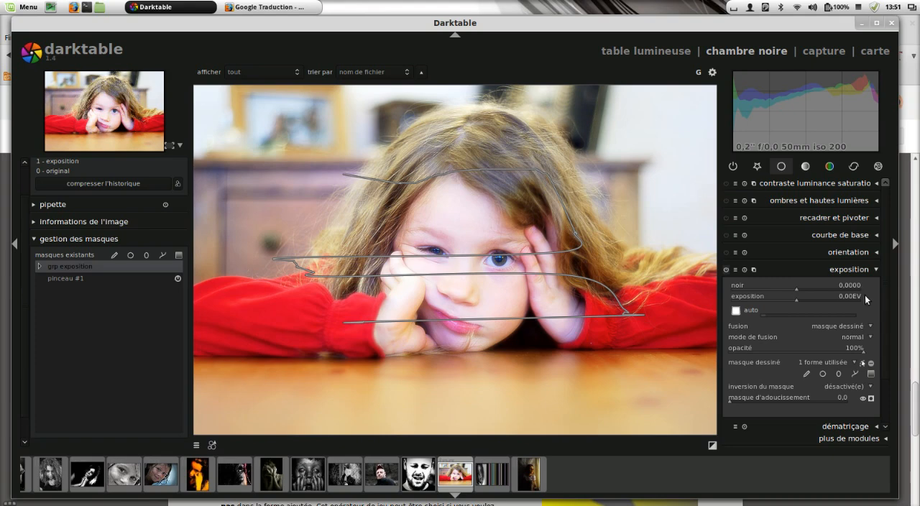
{"action": "left_click", "coordinate": [40, 265]}
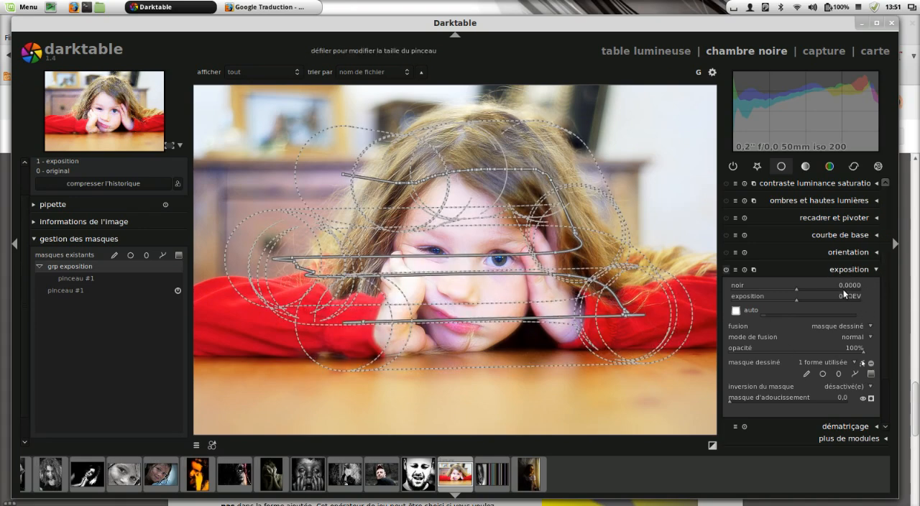
{"action": "left_click", "coordinate": [39, 268]}
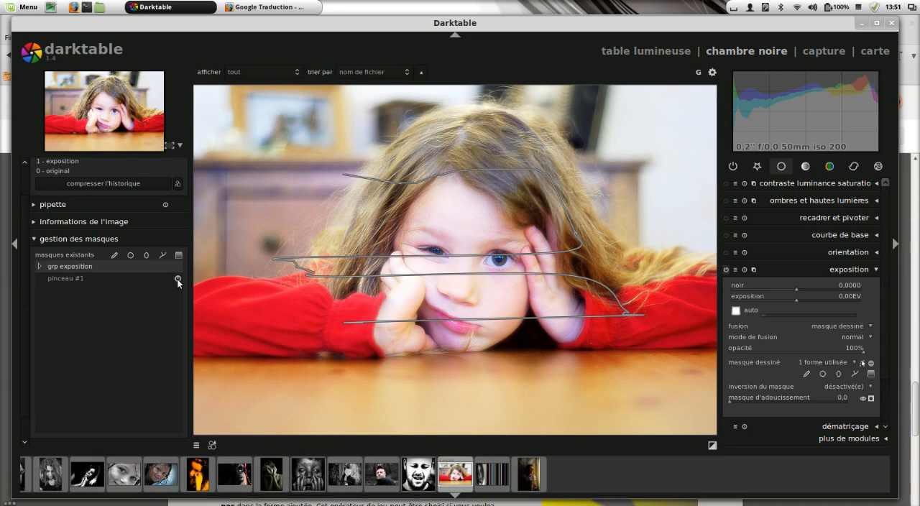
Step: Delete the painted brush mask from the list of existing masks
{"action": "mouse_move", "coordinate": [177, 279]}
{"action": "right_click", "coordinate": [64, 278]}
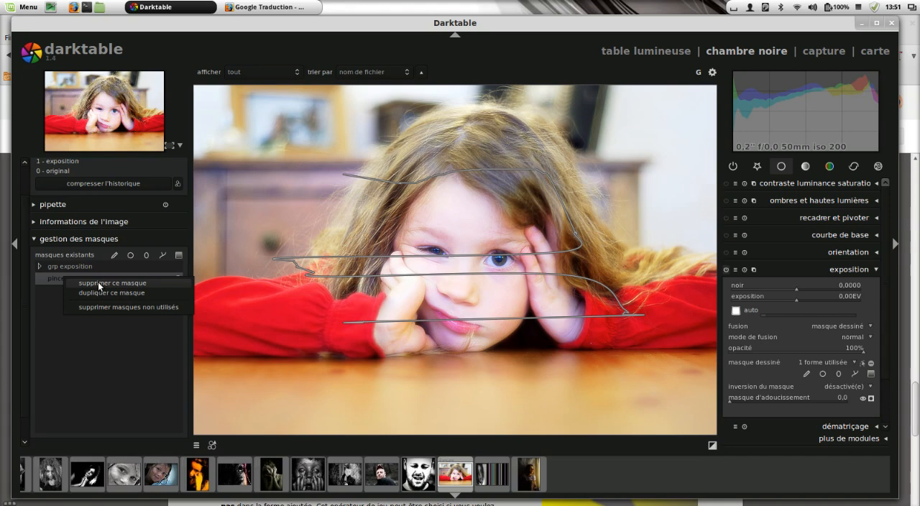
{"action": "left_click", "coordinate": [98, 284]}
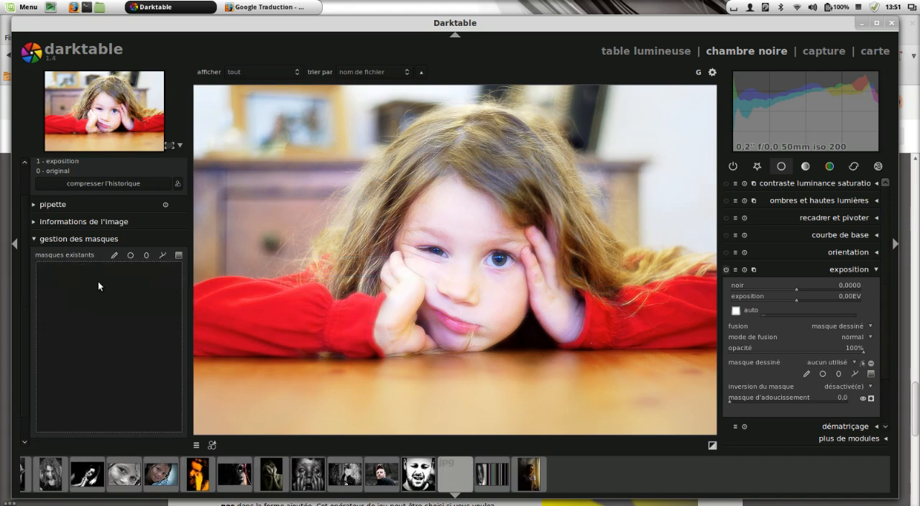
Step: Place a circular mask over the nose and mouth, adjust its size and widen its feathered border
{"action": "left_click", "coordinate": [824, 374]}
{"action": "left_click", "coordinate": [478, 299]}
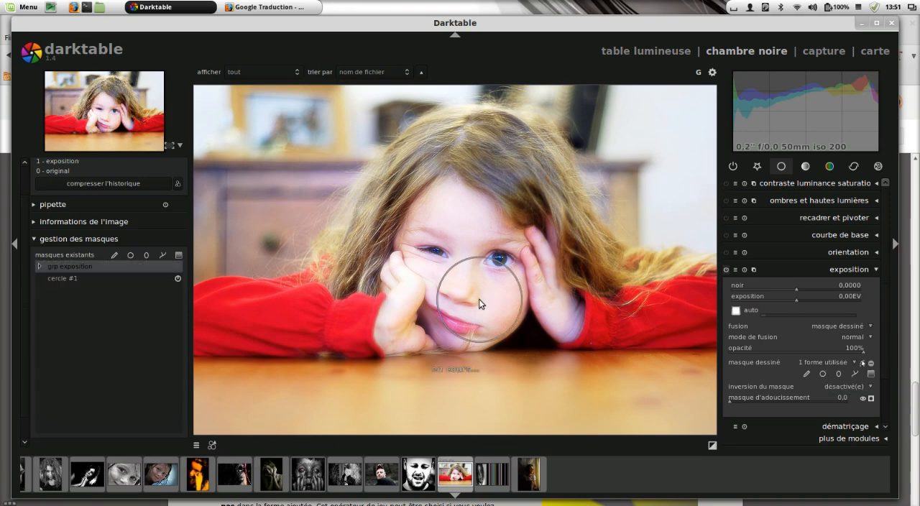
{"action": "scroll", "coordinate": [472, 298], "scroll_direction": "down", "scroll_amount": 8}
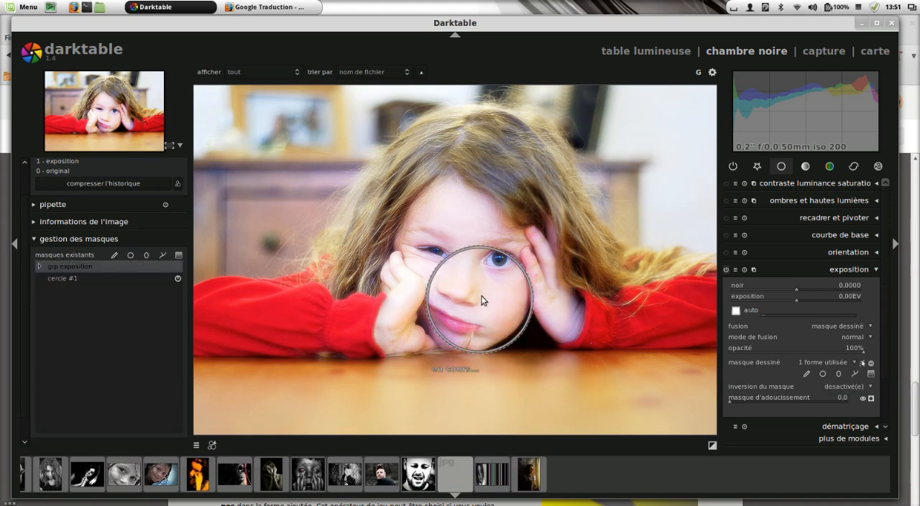
{"action": "scroll", "coordinate": [491, 295], "scroll_direction": "up", "scroll_amount": 4}
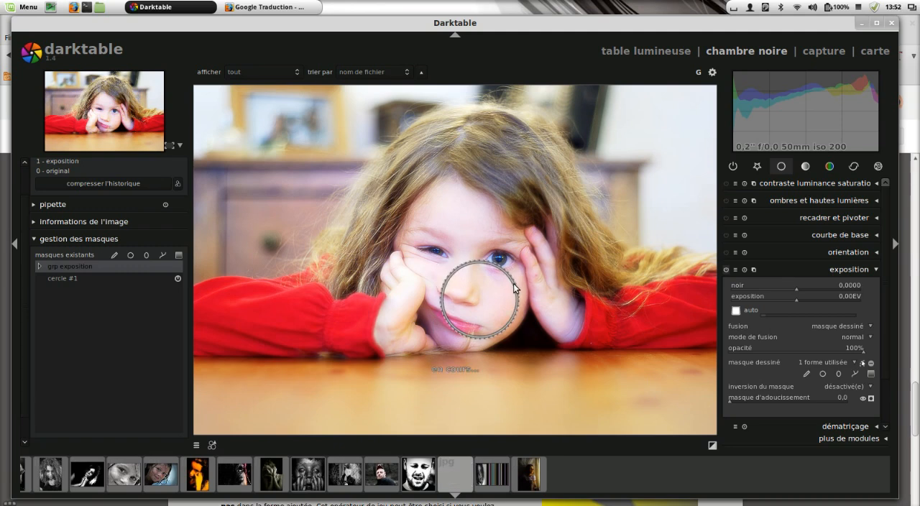
{"action": "scroll", "coordinate": [514, 284], "scroll_direction": "down", "scroll_amount": 3}
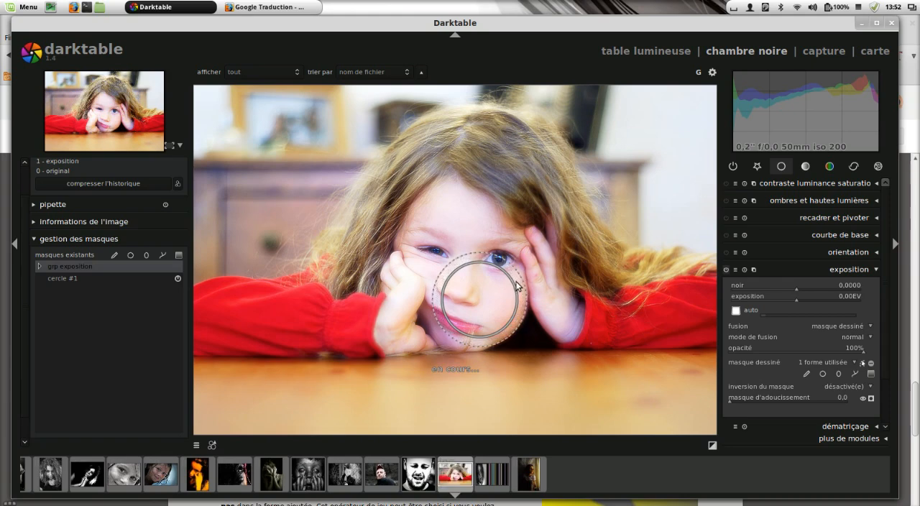
{"action": "scroll", "coordinate": [518, 285], "scroll_direction": "down", "scroll_amount": 2}
{"action": "scroll", "coordinate": [519, 286], "scroll_direction": "down", "scroll_amount": 3}
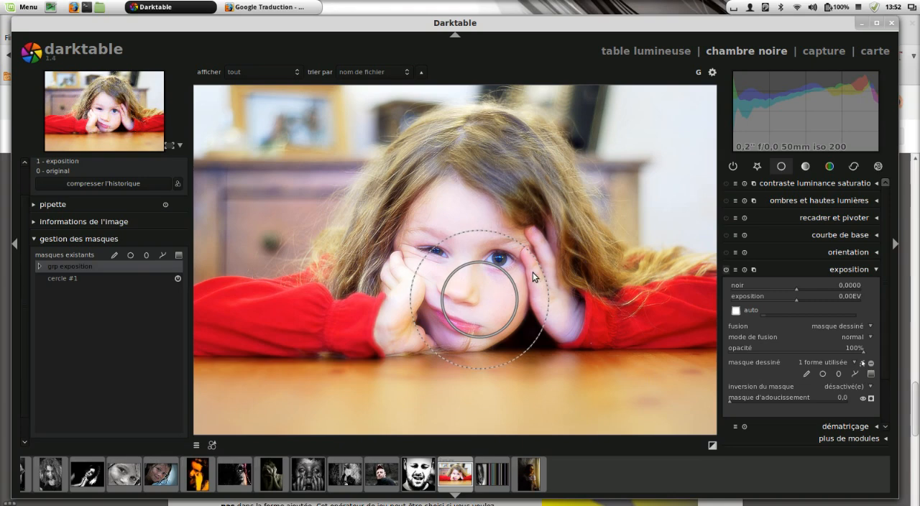
Step: Delete the circular mask from the list of existing masks
{"action": "right_click", "coordinate": [65, 275]}
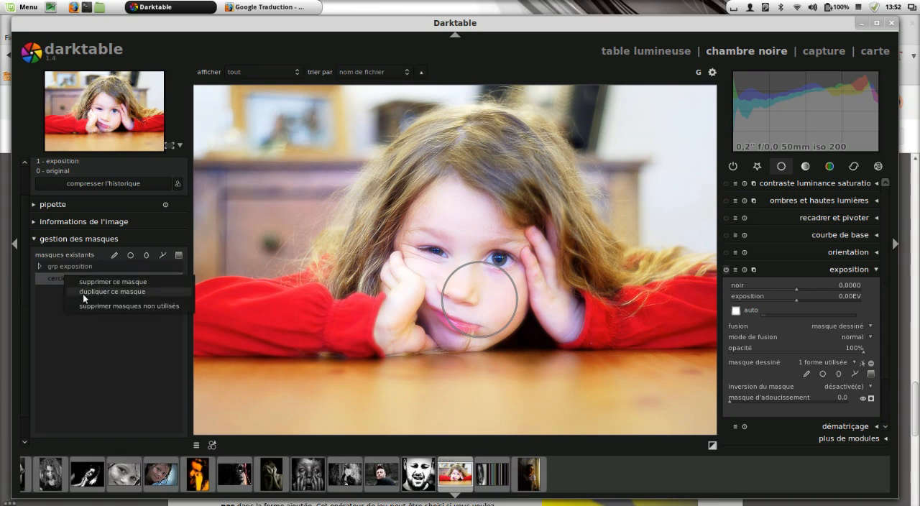
{"action": "left_click", "coordinate": [90, 283]}
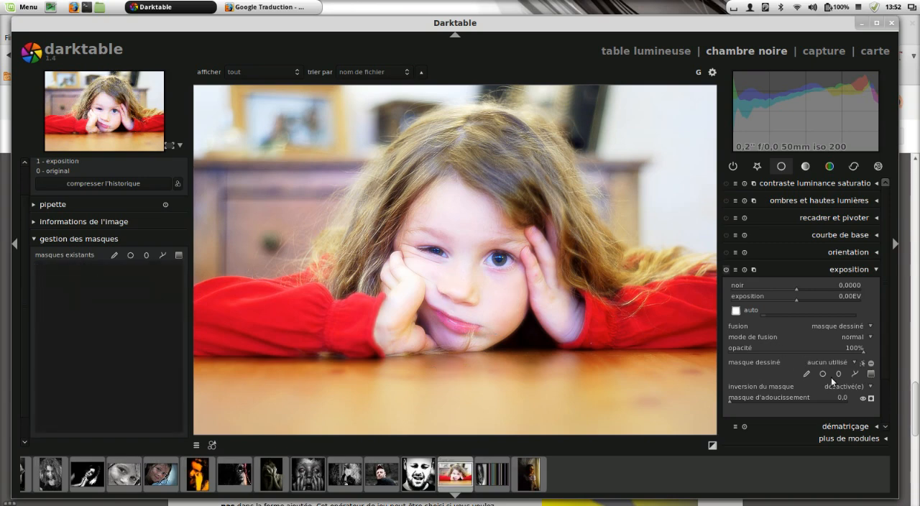
Step: Place an elliptical mask across the eyes, make it taller and narrower with a wider feather, and rotate it level
{"action": "left_click", "coordinate": [452, 269]}
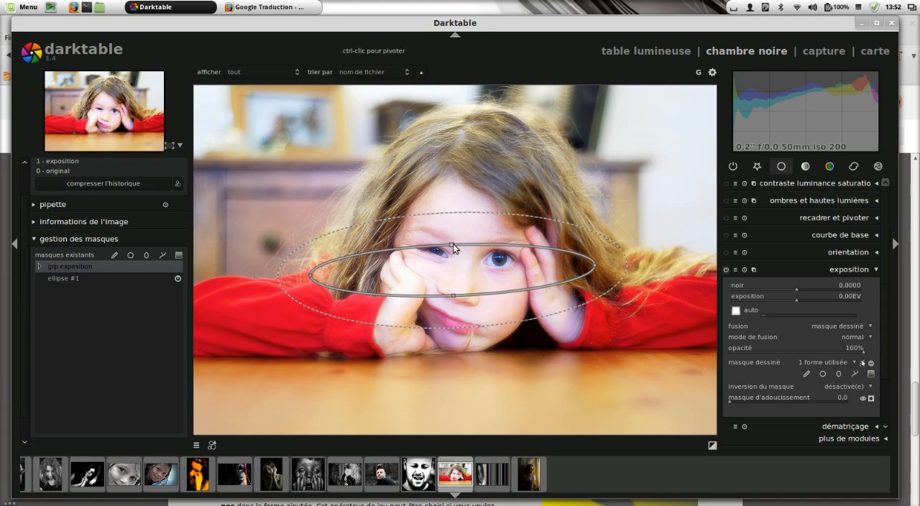
{"action": "mouse_move", "coordinate": [451, 245]}
{"action": "left_mouse_down"}
{"action": "mouse_move", "coordinate": [449, 206]}
{"action": "mouse_move", "coordinate": [452, 258]}
{"action": "mouse_move", "coordinate": [454, 202]}
{"action": "mouse_move", "coordinate": [453, 244]}
{"action": "left_mouse_up"}
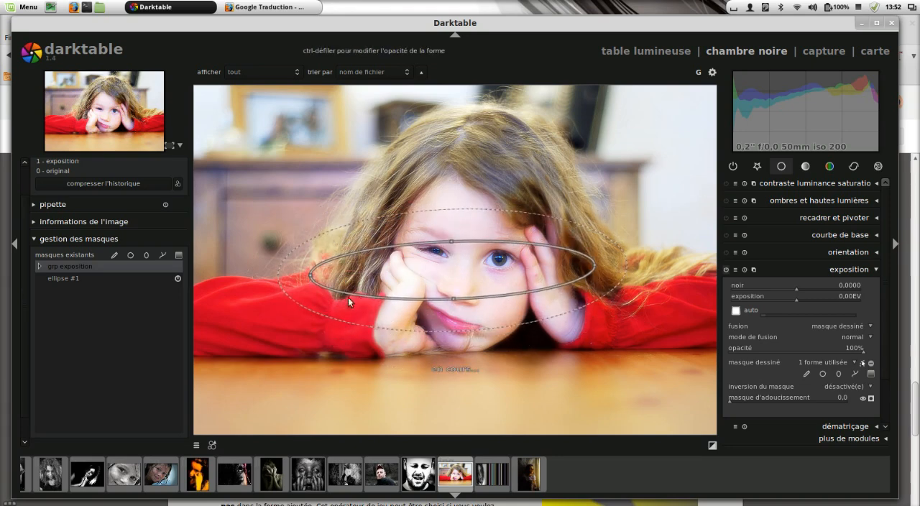
{"action": "mouse_move", "coordinate": [312, 278]}
{"action": "left_mouse_down"}
{"action": "mouse_move", "coordinate": [282, 284]}
{"action": "mouse_move", "coordinate": [326, 277]}
{"action": "left_mouse_up"}
{"action": "scroll", "coordinate": [493, 224], "scroll_direction": "up", "scroll_amount": 5}
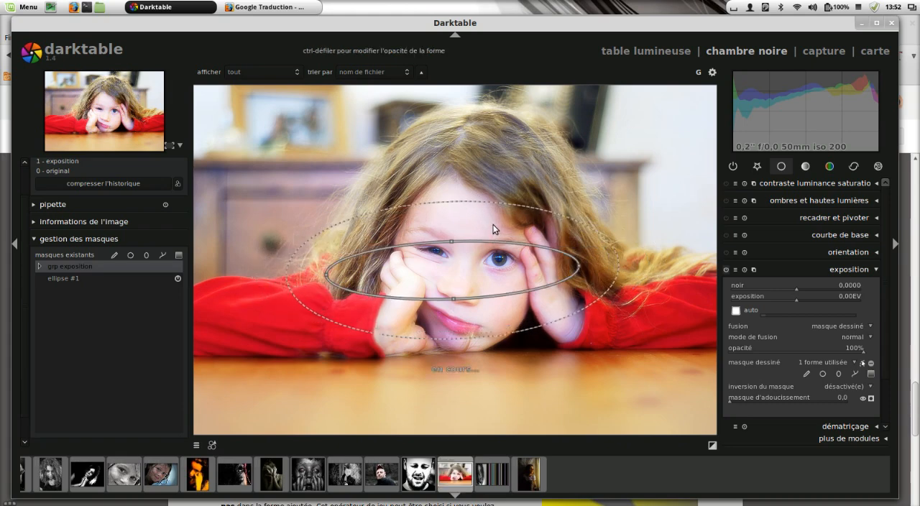
{"action": "scroll", "coordinate": [497, 231], "scroll_direction": "down", "scroll_amount": 2}
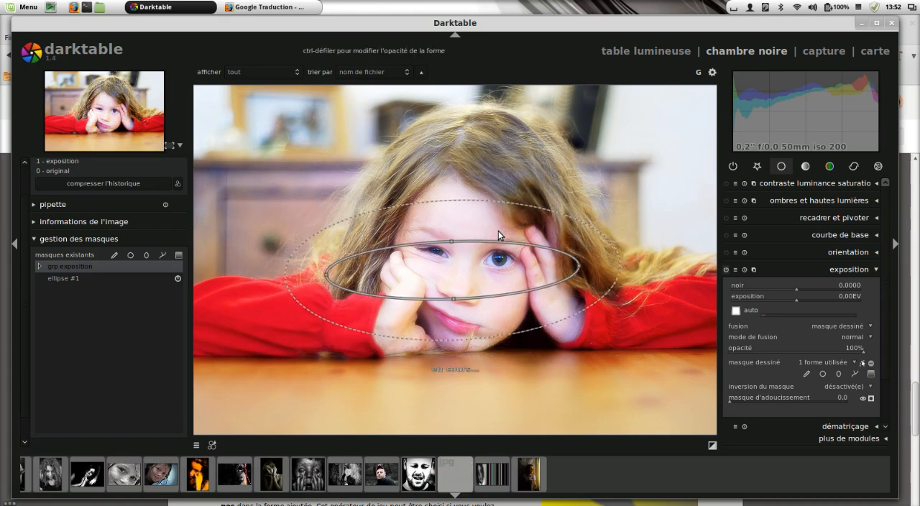
{"action": "scroll", "coordinate": [498, 231], "scroll_direction": "up", "scroll_amount": 2}
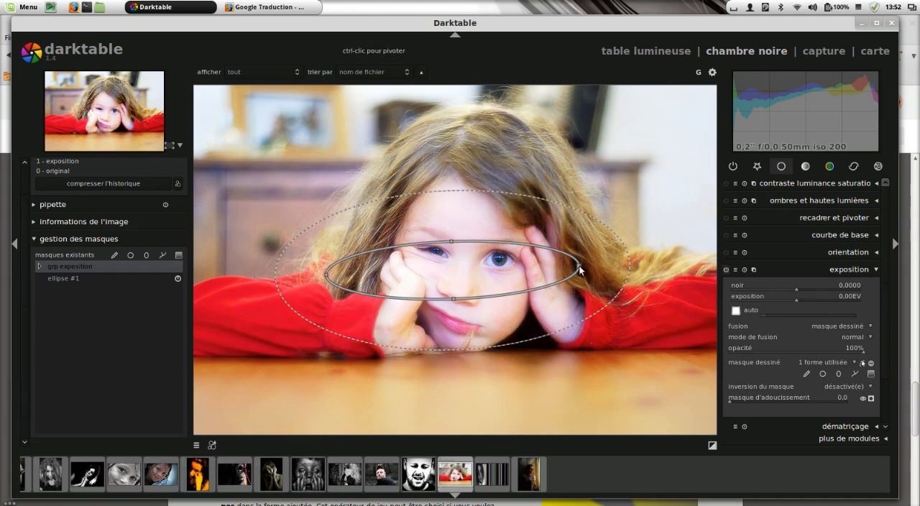
{"action": "mouse_move", "coordinate": [579, 270]}
{"action": "left_mouse_down"}
{"action": "mouse_move", "coordinate": [553, 195]}
{"action": "mouse_move", "coordinate": [607, 321]}
{"action": "mouse_move", "coordinate": [571, 180]}
{"action": "mouse_move", "coordinate": [589, 350]}
{"action": "mouse_move", "coordinate": [525, 176]}
{"action": "mouse_move", "coordinate": [562, 245]}
{"action": "mouse_move", "coordinate": [545, 191]}
{"action": "mouse_move", "coordinate": [570, 289]}
{"action": "mouse_move", "coordinate": [557, 237]}
{"action": "mouse_move", "coordinate": [566, 279]}
{"action": "mouse_move", "coordinate": [573, 256]}
{"action": "mouse_move", "coordinate": [575, 269]}
{"action": "left_mouse_up"}
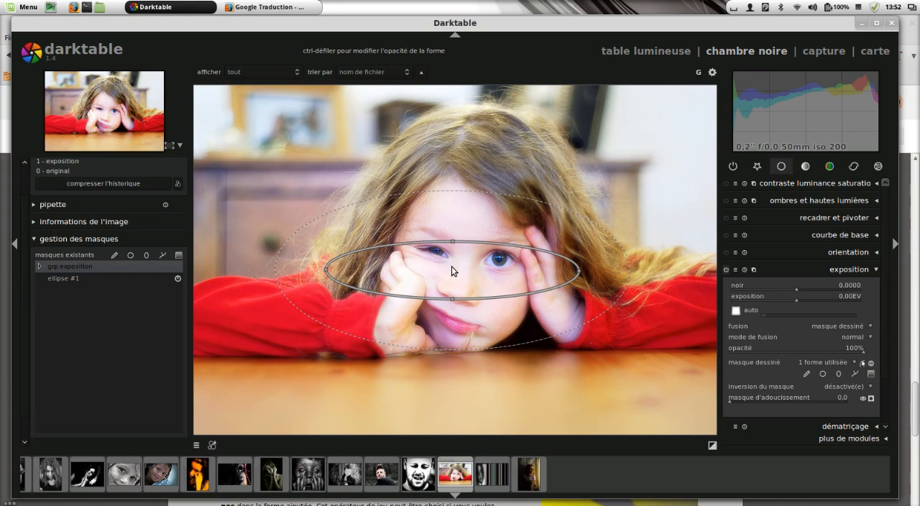
Step: Delete the elliptical mask from the list of existing masks
{"action": "right_click", "coordinate": [73, 276]}
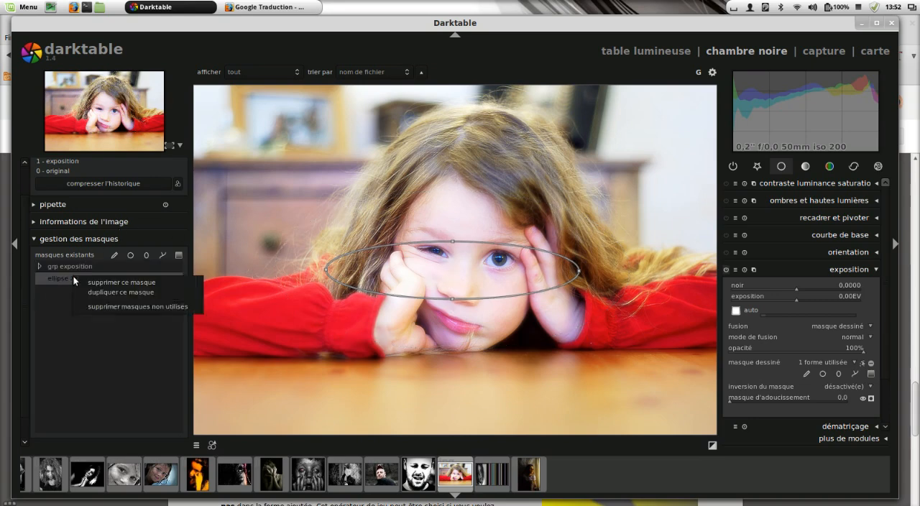
{"action": "left_click", "coordinate": [96, 281]}
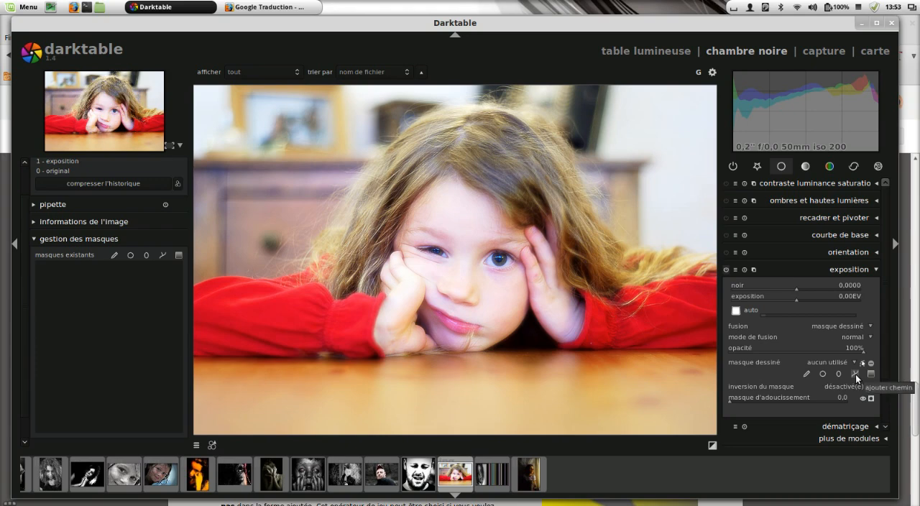
Step: Draw a closed path mask around the outline of the girl's wide-open eye for the exposure module
{"action": "left_click", "coordinate": [856, 373]}
{"action": "scroll", "coordinate": [506, 259], "scroll_direction": "up", "scroll_amount": 1}
{"action": "scroll", "coordinate": [506, 260], "scroll_direction": "up", "scroll_amount": 2}
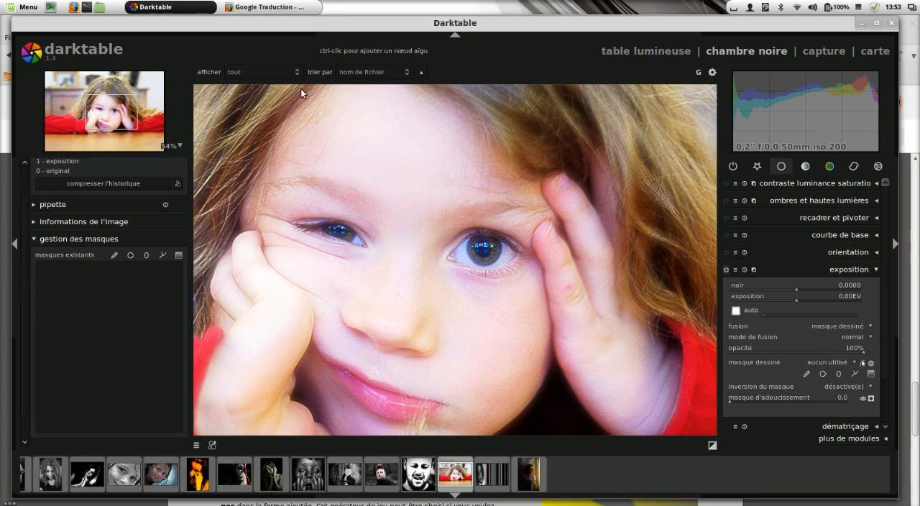
{"action": "left_click", "coordinate": [494, 267]}
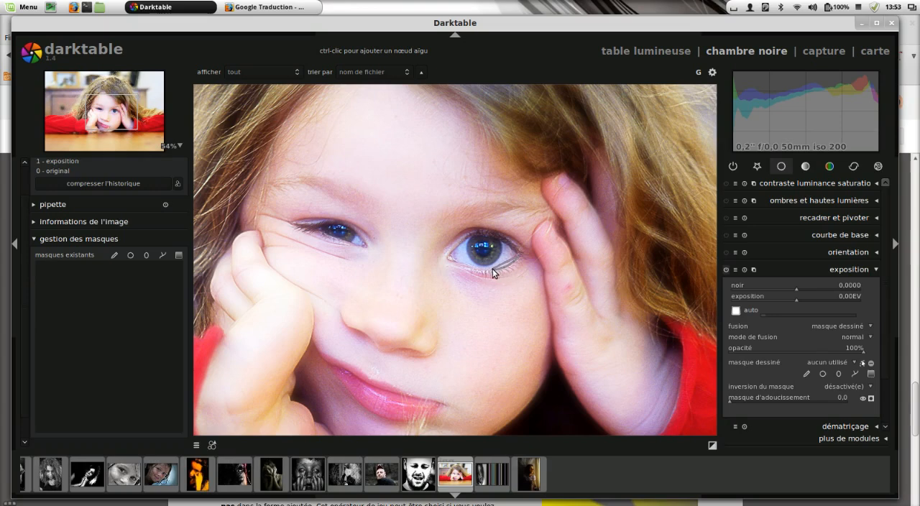
{"action": "left_click", "coordinate": [444, 258]}
{"action": "left_click", "coordinate": [473, 230]}
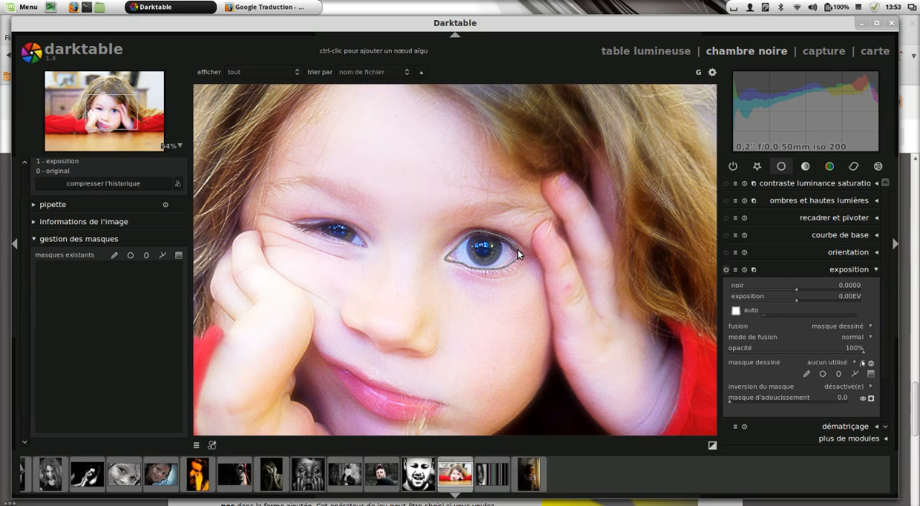
{"action": "right_click", "coordinate": [518, 249]}
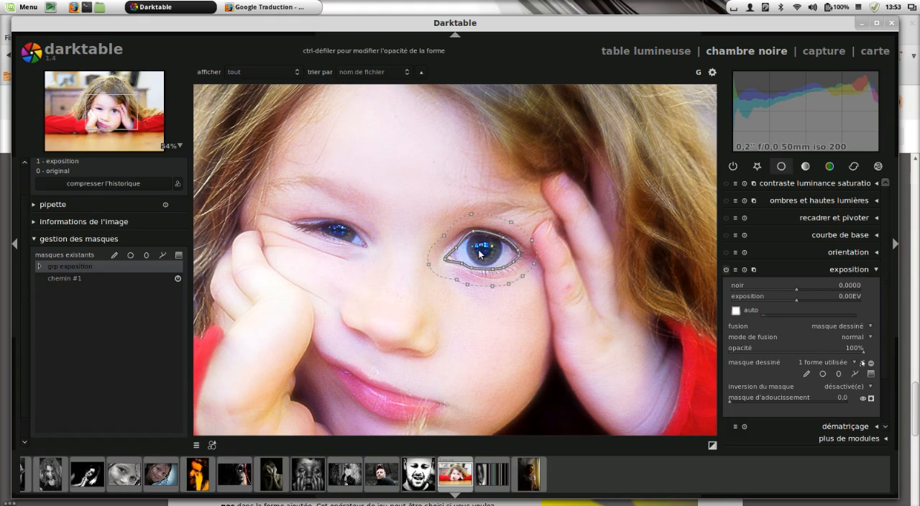
Step: Try different sizes for the eye path mask and tighten its feathered border around the eye
{"action": "scroll", "coordinate": [479, 259], "scroll_direction": "down", "scroll_amount": 2}
{"action": "scroll", "coordinate": [478, 259], "scroll_direction": "up", "scroll_amount": 3}
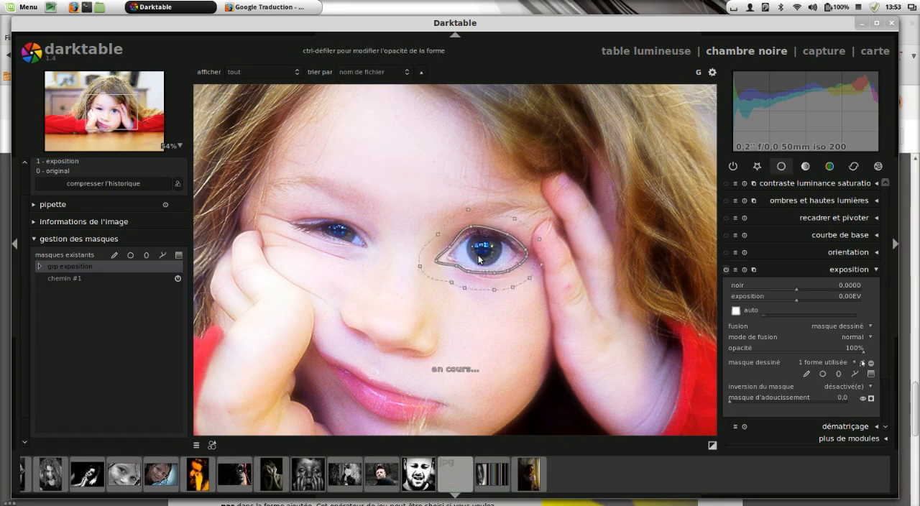
{"action": "scroll", "coordinate": [500, 226], "scroll_direction": "up", "scroll_amount": 3}
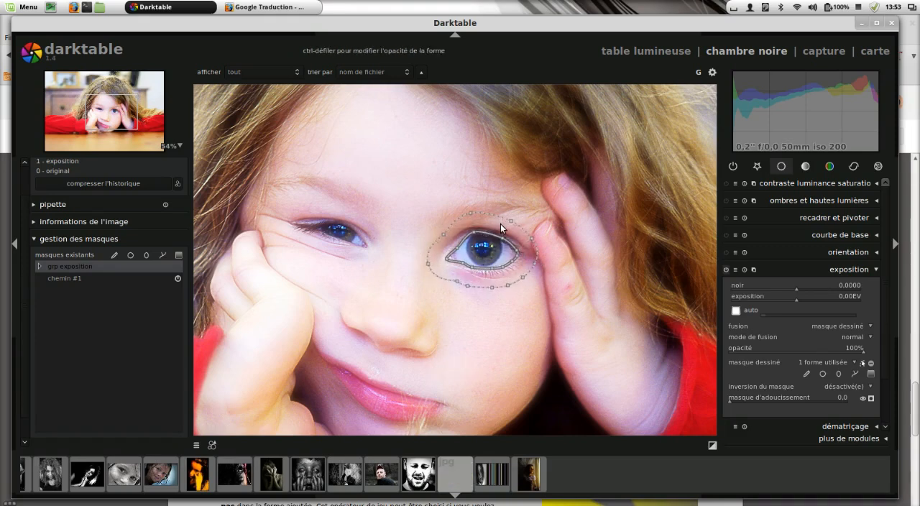
{"action": "scroll", "coordinate": [500, 224], "scroll_direction": "down", "scroll_amount": 4}
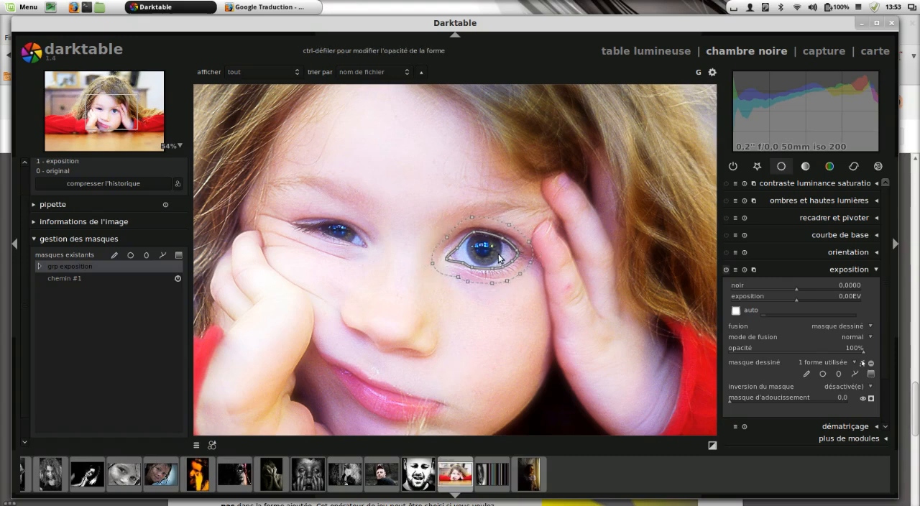
Step: Reshape the upper edge of the eye path mask by pulling its outer eyelid node away from the eye and back
{"action": "scroll", "coordinate": [527, 291], "scroll_direction": "up", "scroll_amount": 2}
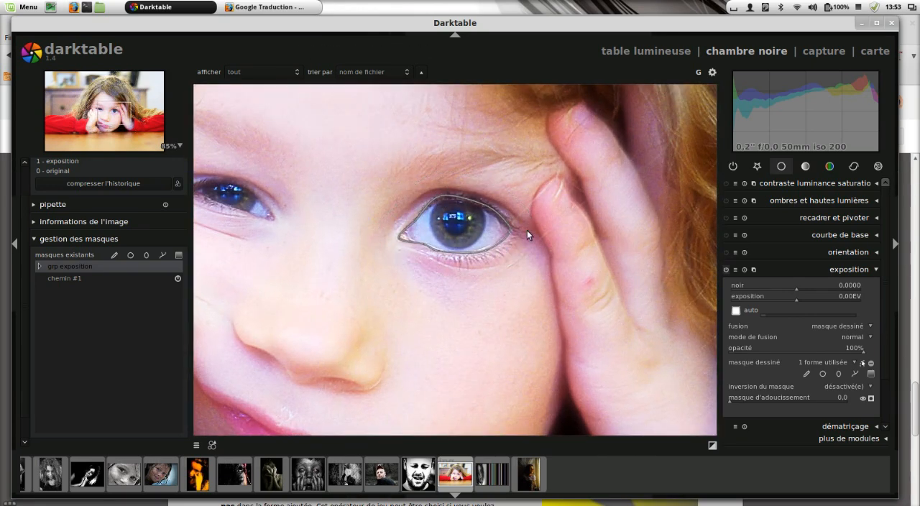
{"action": "left_click", "coordinate": [484, 204]}
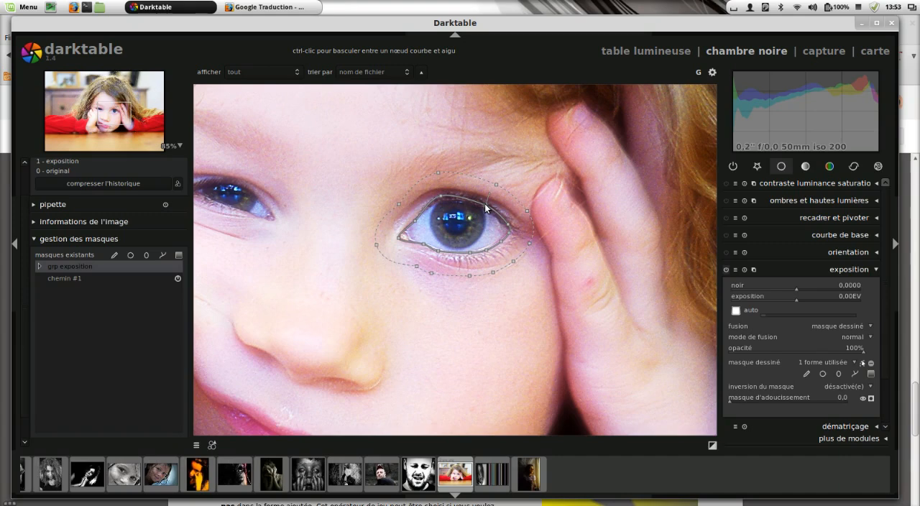
{"action": "mouse_move", "coordinate": [485, 205]}
{"action": "left_mouse_down"}
{"action": "mouse_move", "coordinate": [492, 176]}
{"action": "mouse_move", "coordinate": [482, 183]}
{"action": "mouse_move", "coordinate": [501, 193]}
{"action": "mouse_move", "coordinate": [474, 195]}
{"action": "mouse_move", "coordinate": [488, 185]}
{"action": "mouse_move", "coordinate": [493, 200]}
{"action": "mouse_move", "coordinate": [487, 188]}
{"action": "mouse_move", "coordinate": [499, 193]}
{"action": "mouse_move", "coordinate": [489, 192]}
{"action": "mouse_move", "coordinate": [504, 182]}
{"action": "mouse_move", "coordinate": [492, 196]}
{"action": "mouse_move", "coordinate": [492, 185]}
{"action": "mouse_move", "coordinate": [495, 195]}
{"action": "left_mouse_up"}
{"action": "left_click", "coordinate": [492, 199], "text": "ctrl"}
{"action": "left_click_drag", "start_coordinate": [492, 199], "coordinate": [501, 176]}
{"action": "left_click_drag", "start_coordinate": [501, 176], "coordinate": [489, 201]}
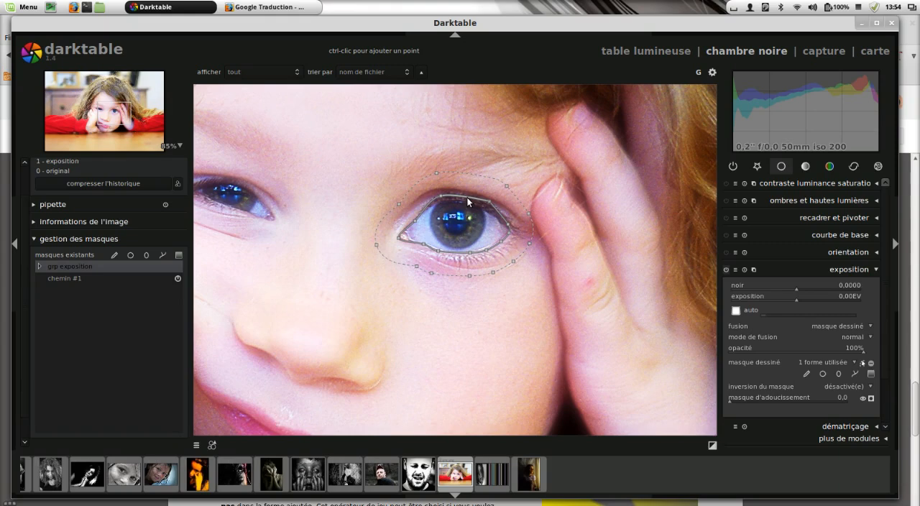
Step: Add nodes along the upper and lower edges of the eye path mask and pull its lower edge and outer corner outward
{"action": "left_click", "coordinate": [464, 196], "text": "ctrl"}
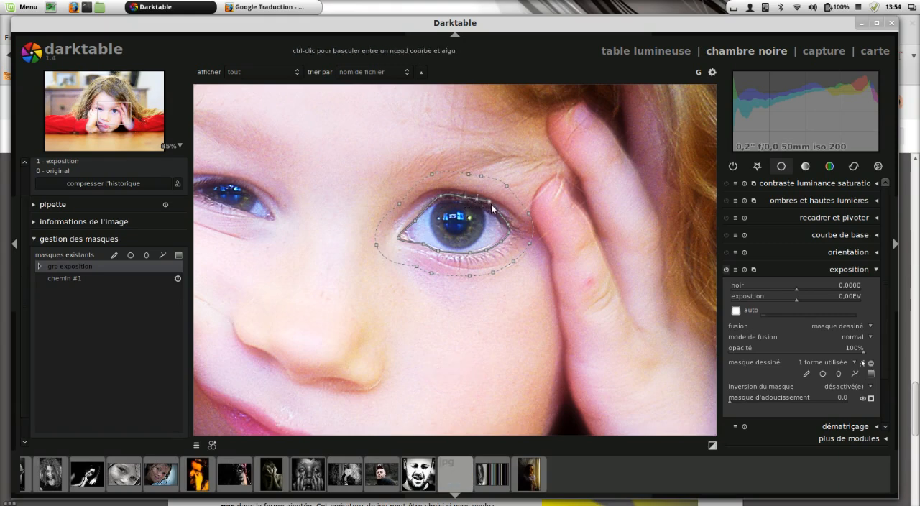
{"action": "left_click", "coordinate": [494, 207], "text": "ctrl"}
{"action": "left_click", "coordinate": [505, 219], "text": "ctrl"}
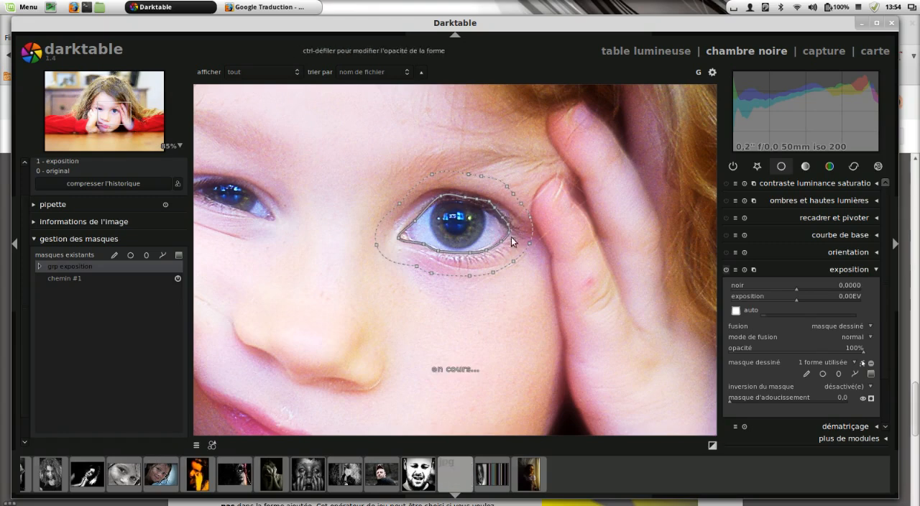
{"action": "left_click", "coordinate": [493, 248], "text": "ctrl"}
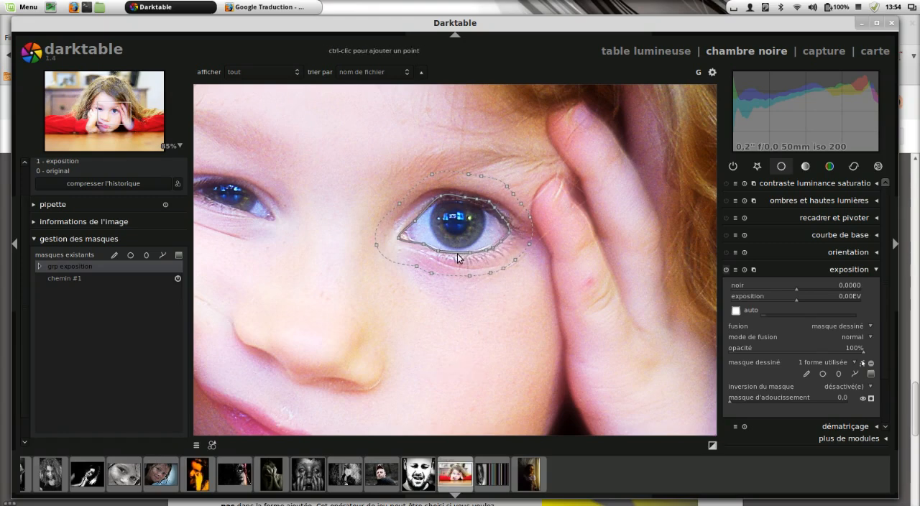
{"action": "left_click", "coordinate": [457, 254], "text": "ctrl"}
{"action": "left_click_drag", "start_coordinate": [459, 263], "coordinate": [515, 215]}
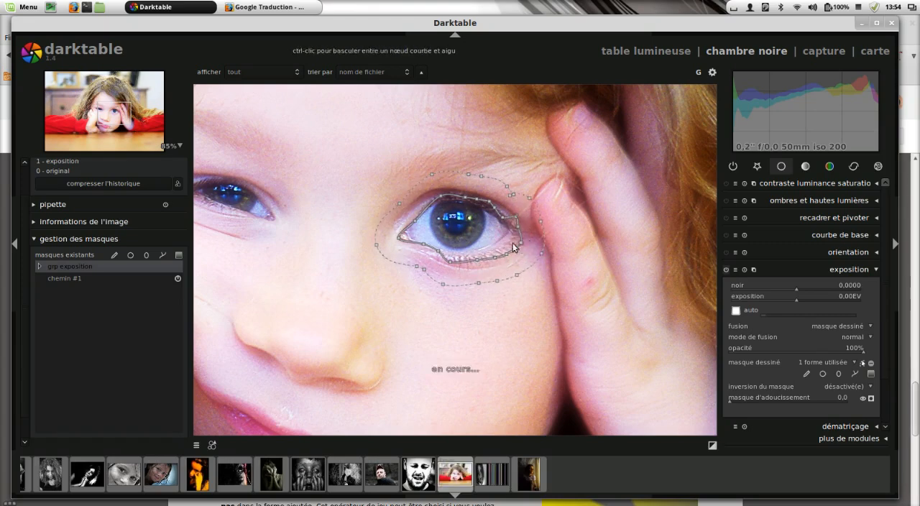
Step: Delete the eye path mask from the list of existing masks
{"action": "right_click", "coordinate": [83, 279]}
{"action": "left_click", "coordinate": [115, 288]}
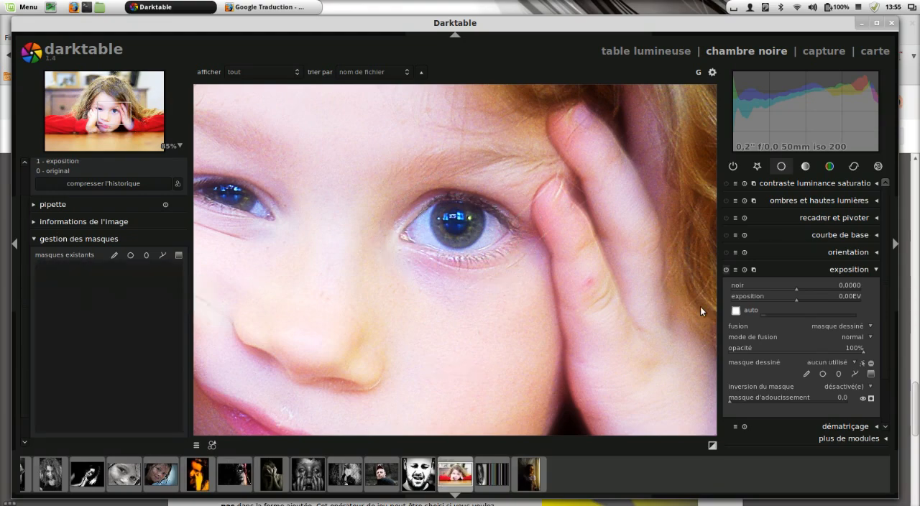
Step: Place a gradient mask across the girl's face, raise and tilt its line across the forehead, and try a wider transition
{"action": "scroll", "coordinate": [498, 299], "scroll_direction": "down", "scroll_amount": 3}
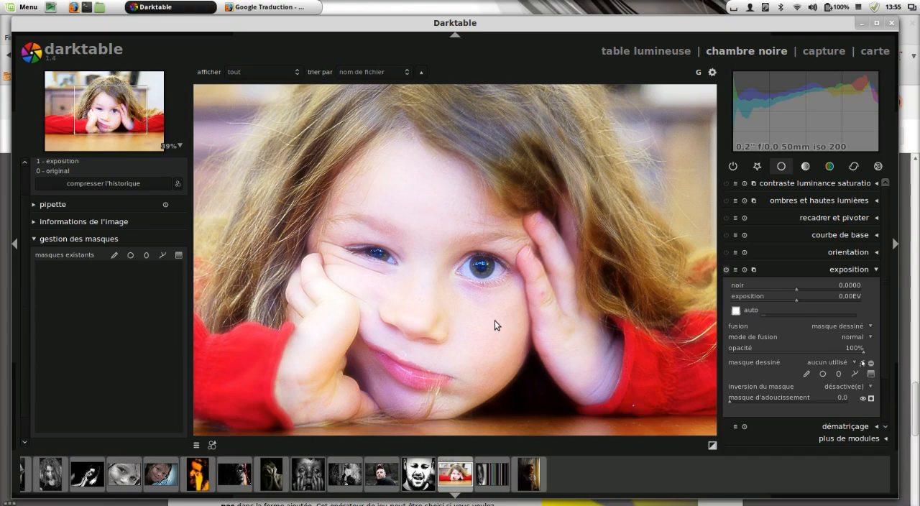
{"action": "left_click", "coordinate": [436, 289]}
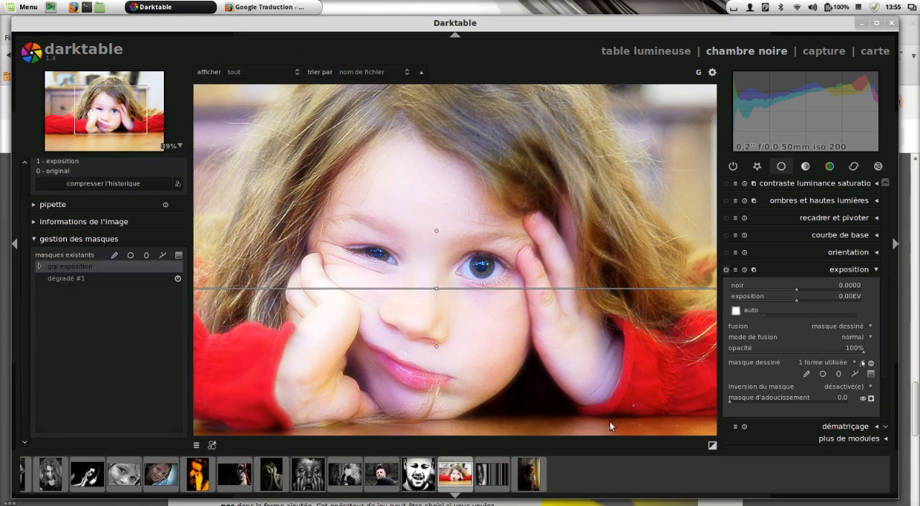
{"action": "scroll", "coordinate": [552, 103], "scroll_direction": "down", "scroll_amount": 2}
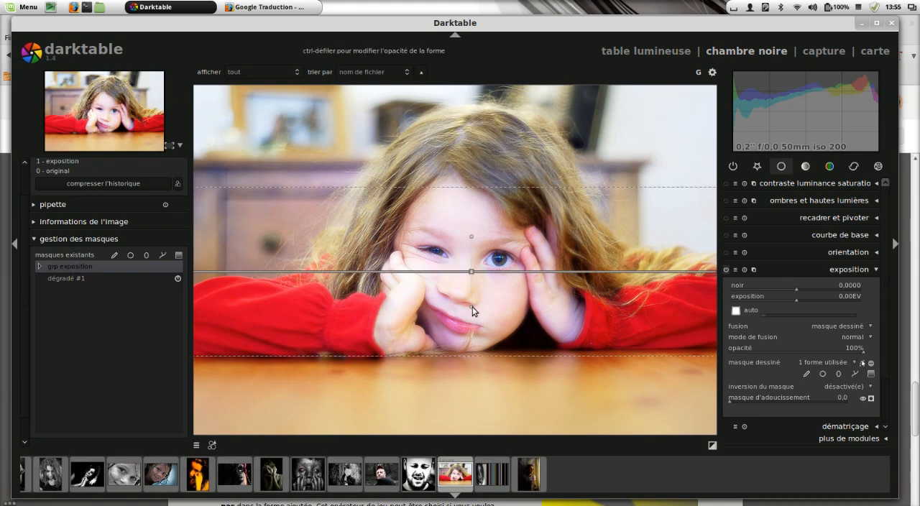
{"action": "left_click_drag", "start_coordinate": [473, 306], "coordinate": [469, 227]}
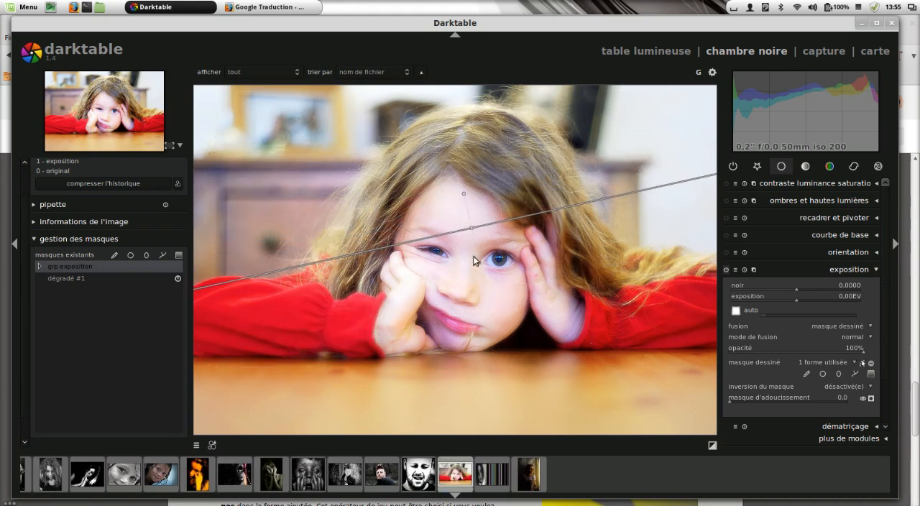
{"action": "scroll", "coordinate": [479, 266], "scroll_direction": "down", "scroll_amount": 1}
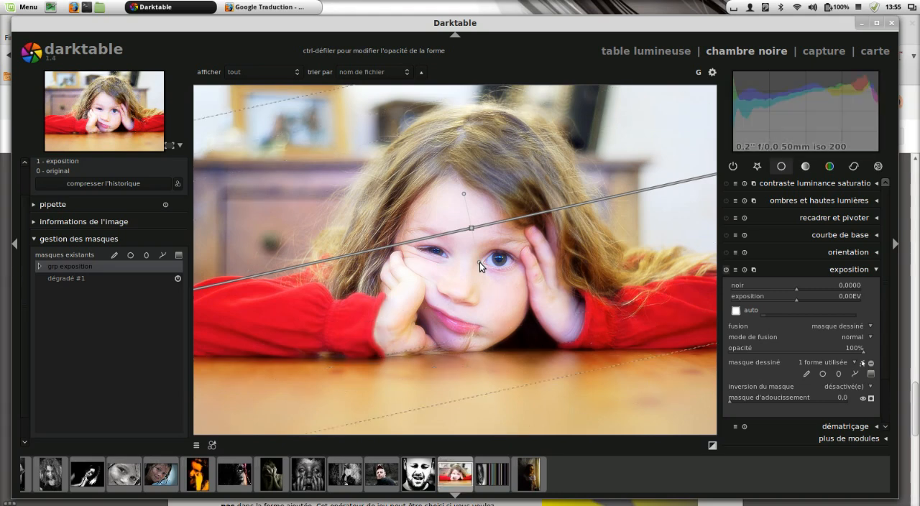
{"action": "scroll", "coordinate": [479, 261], "scroll_direction": "up", "scroll_amount": 1}
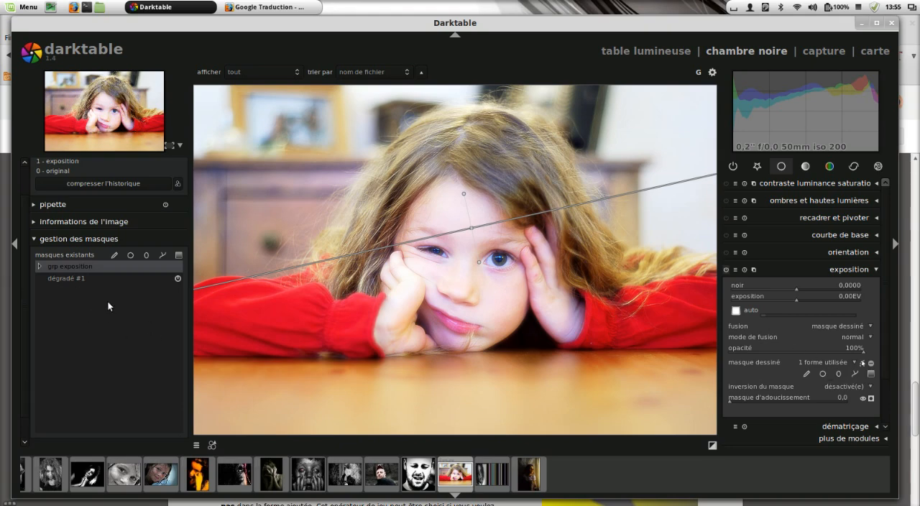
Step: Delete the gradient mask from the list of existing masks
{"action": "right_click", "coordinate": [90, 278]}
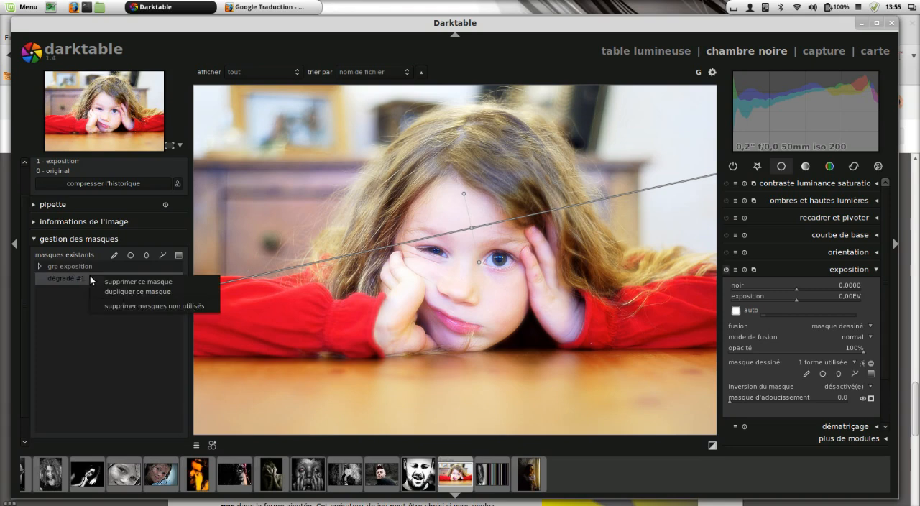
{"action": "left_click", "coordinate": [126, 283]}
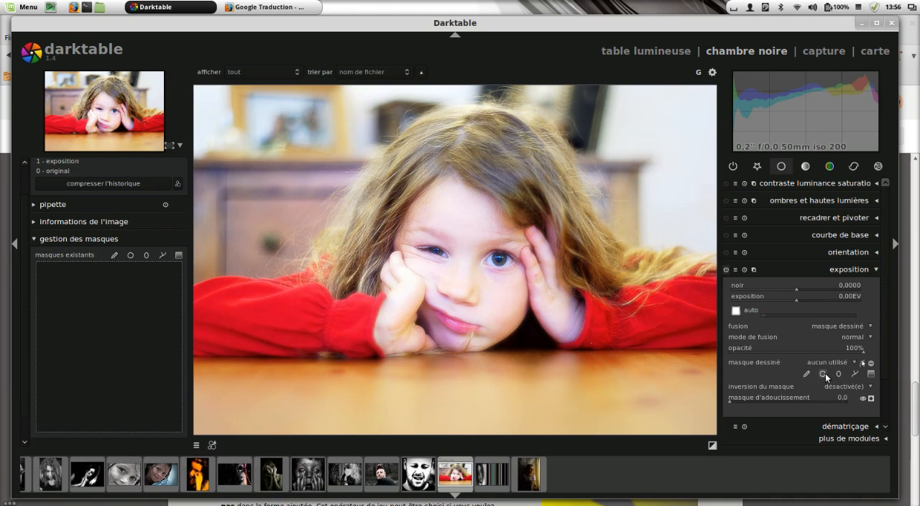
Step: Place a circular mask around the wide-open eye, tighten its feathered border against the circle, and slightly enlarge it
{"action": "left_click", "coordinate": [504, 262]}
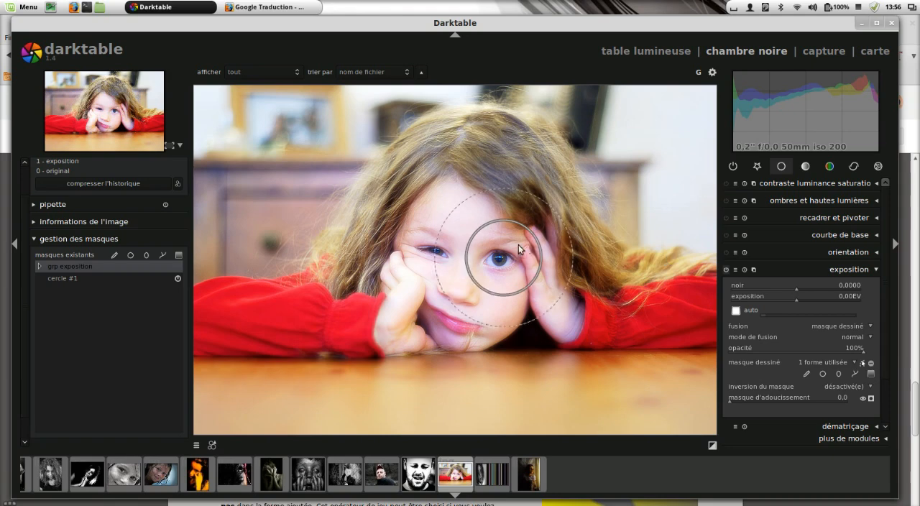
{"action": "scroll", "coordinate": [537, 234], "scroll_direction": "down", "scroll_amount": 4}
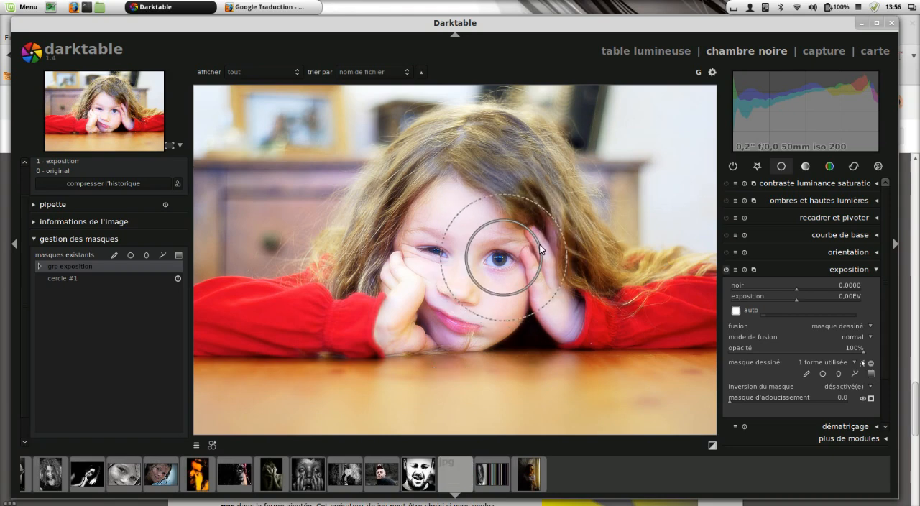
{"action": "scroll", "coordinate": [541, 248], "scroll_direction": "down", "scroll_amount": 3}
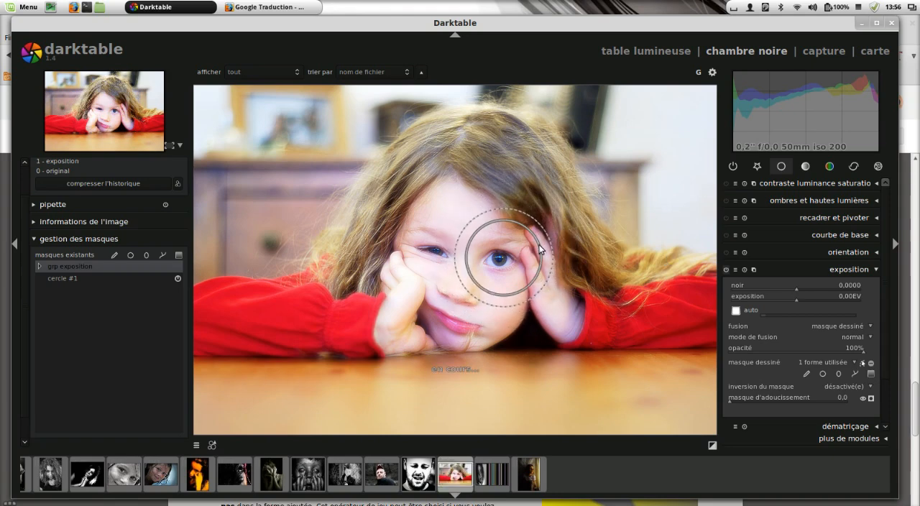
{"action": "scroll", "coordinate": [540, 248], "scroll_direction": "down", "scroll_amount": 3}
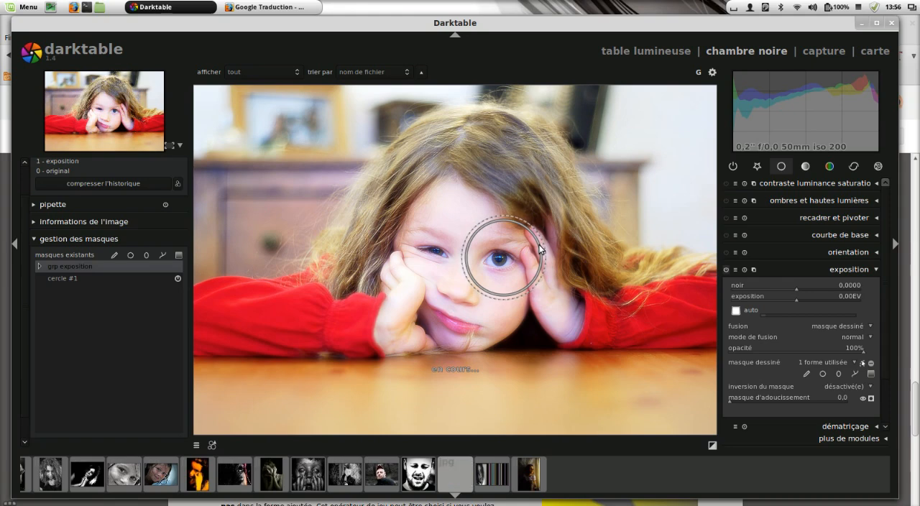
{"action": "scroll", "coordinate": [540, 248], "scroll_direction": "down", "scroll_amount": 3}
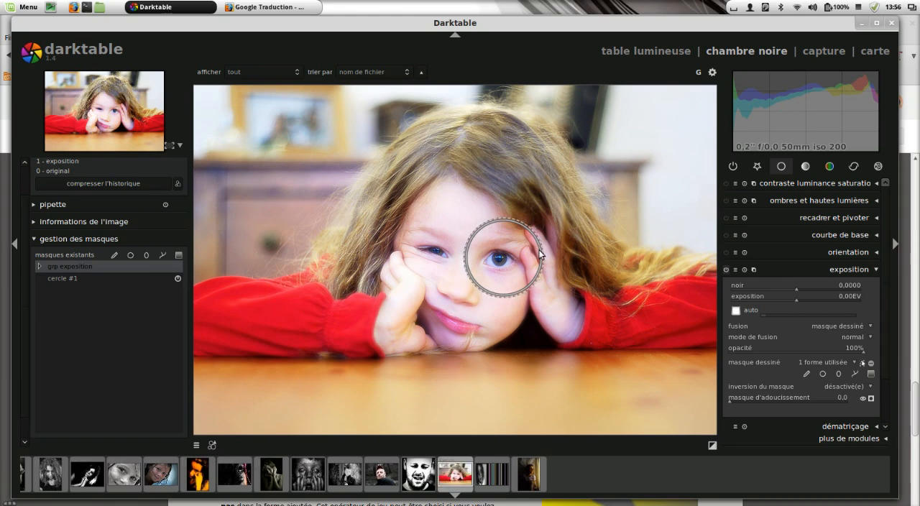
{"action": "scroll", "coordinate": [526, 259], "scroll_direction": "up", "scroll_amount": 2}
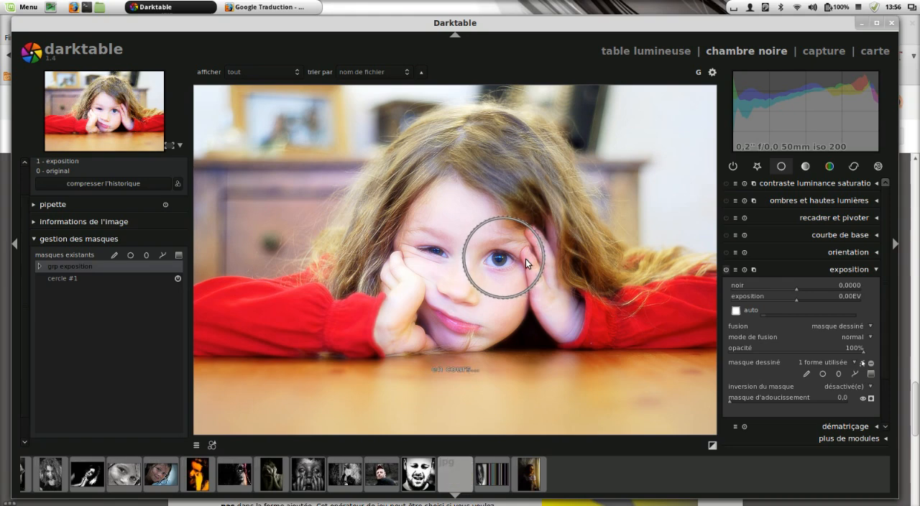
Step: Create a second circular mask from the mask manager and move it over the girl's half-closed eye
{"action": "left_click", "coordinate": [131, 256]}
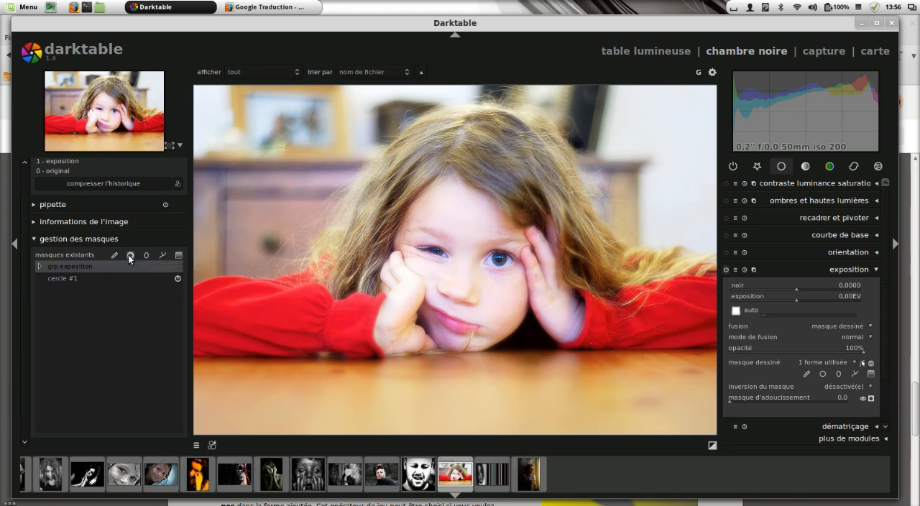
{"action": "left_click", "coordinate": [379, 268]}
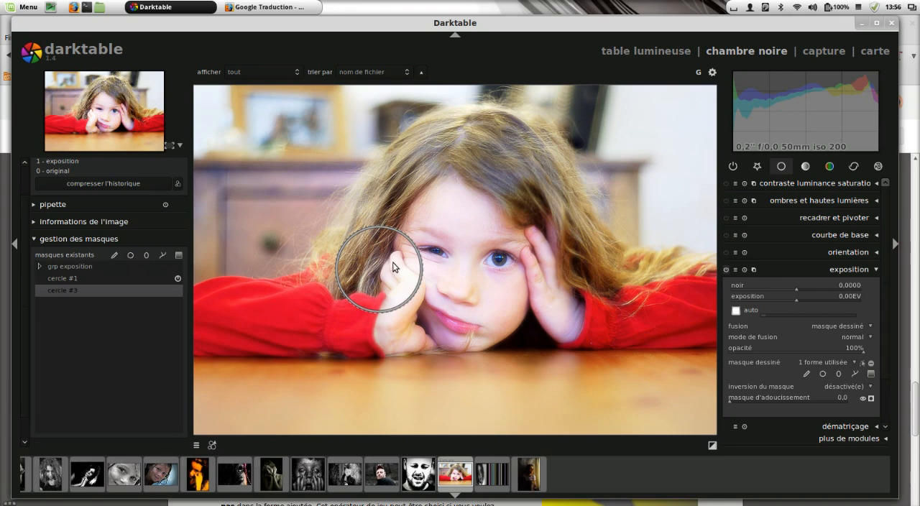
{"action": "left_click_drag", "start_coordinate": [391, 260], "coordinate": [430, 264]}
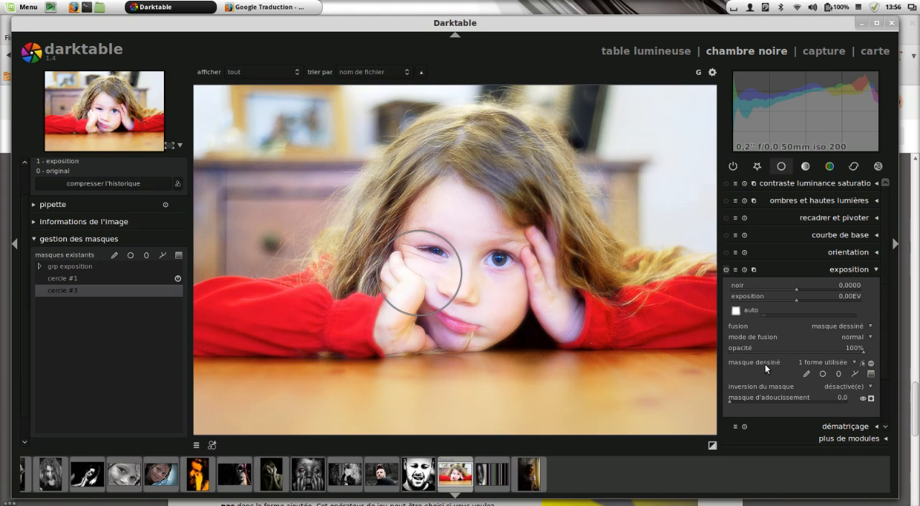
Step: Add the existing mask cercle #3 to the exposure module's drawn mask and expand the grp exposition group
{"action": "left_click", "coordinate": [843, 364]}
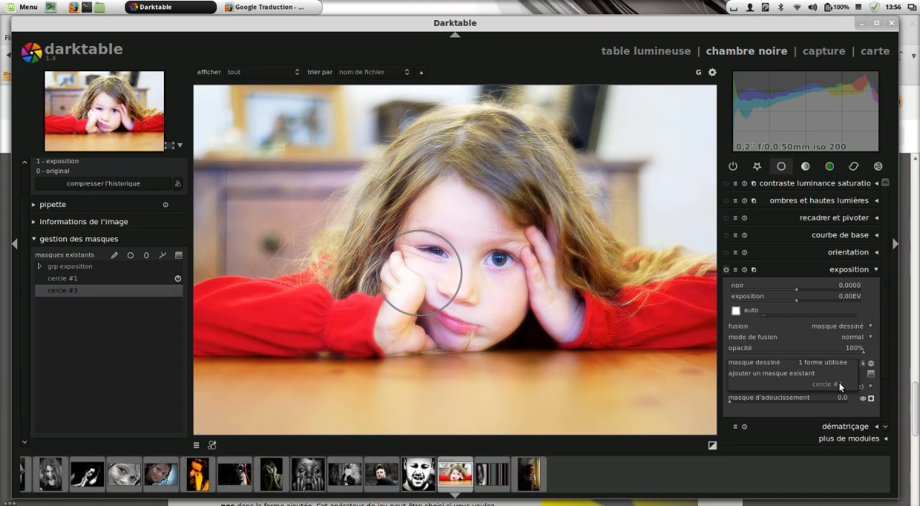
{"action": "left_click", "coordinate": [833, 384]}
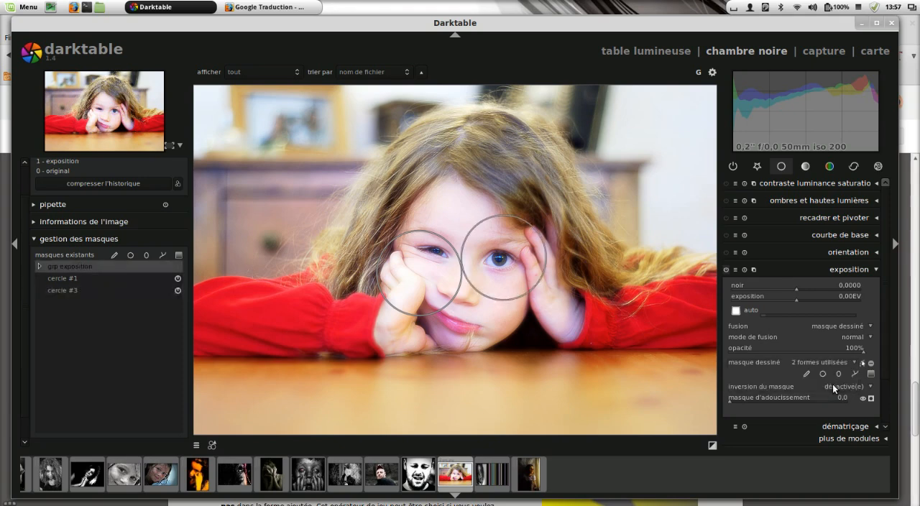
{"action": "left_click", "coordinate": [40, 265]}
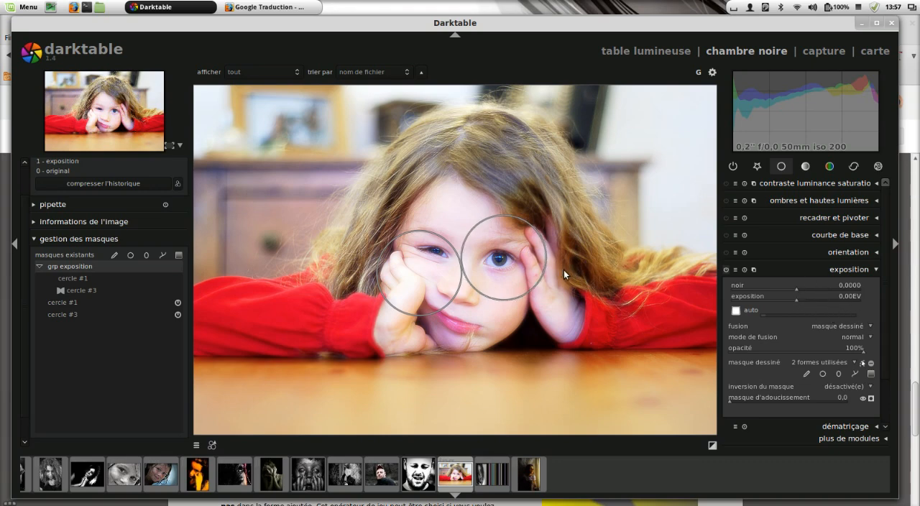
Step: Move both circular masks toward each other so they overlap above the girl's nose
{"action": "mouse_move", "coordinate": [513, 260]}
{"action": "left_mouse_down"}
{"action": "mouse_move", "coordinate": [496, 272]}
{"action": "mouse_move", "coordinate": [505, 271]}
{"action": "left_mouse_up"}
{"action": "left_click_drag", "start_coordinate": [422, 265], "coordinate": [438, 263]}
{"action": "scroll", "coordinate": [447, 227], "scroll_direction": "down", "scroll_amount": 1}
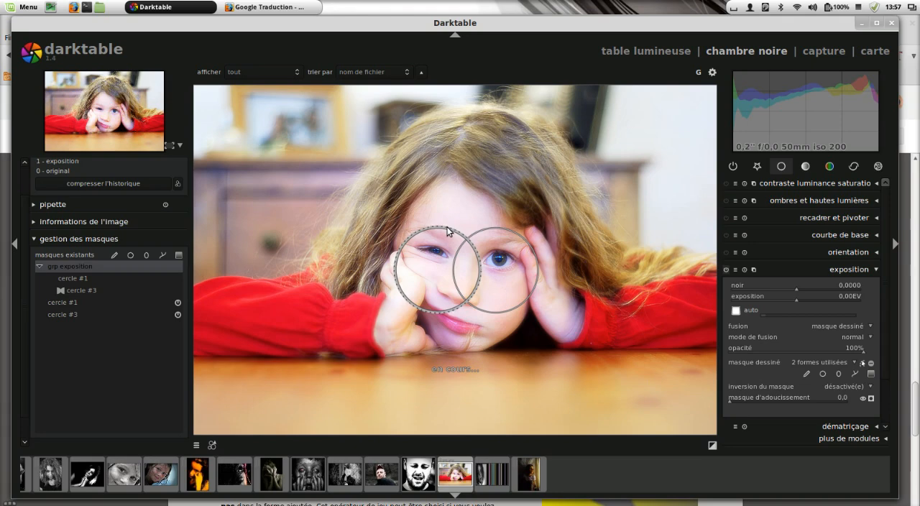
Step: Review the options for adding, deleting and duplicating masks in the grp exposition group
{"action": "right_click", "coordinate": [98, 265]}
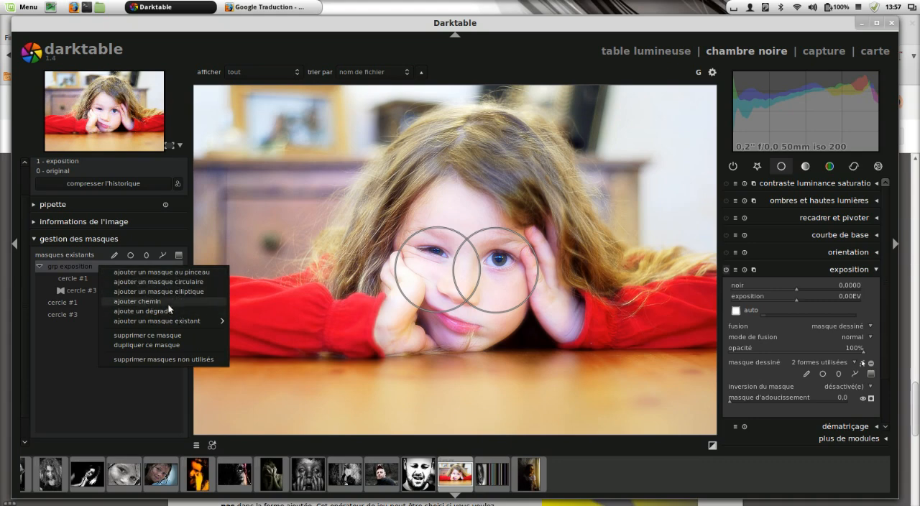
{"action": "left_click", "coordinate": [78, 265]}
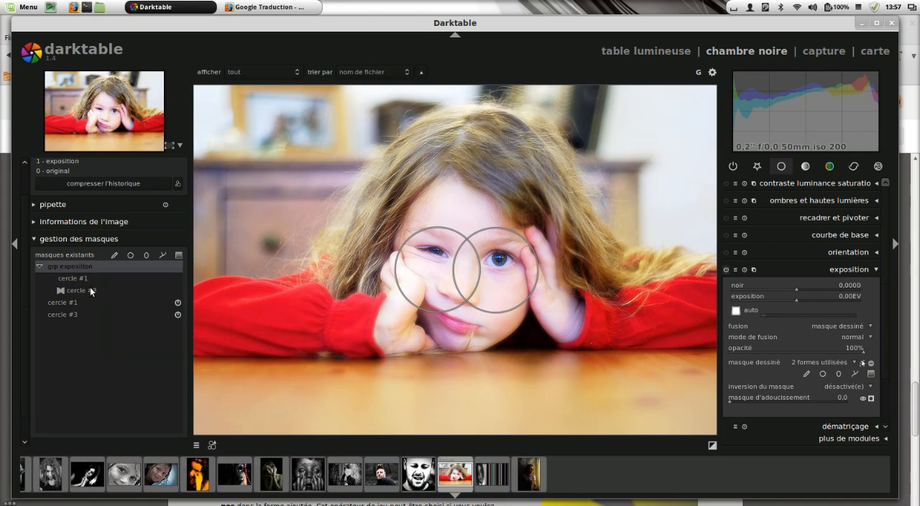
{"action": "right_click", "coordinate": [88, 265]}
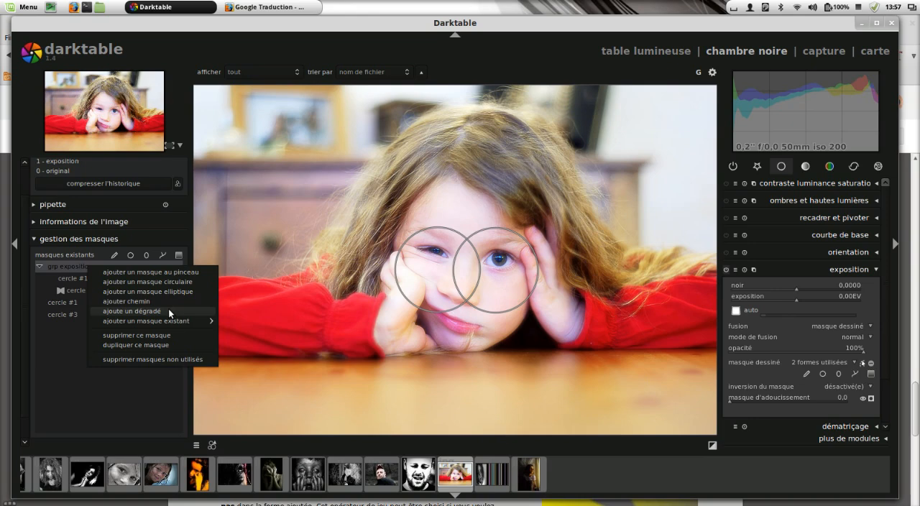
{"action": "mouse_move", "coordinate": [179, 321]}
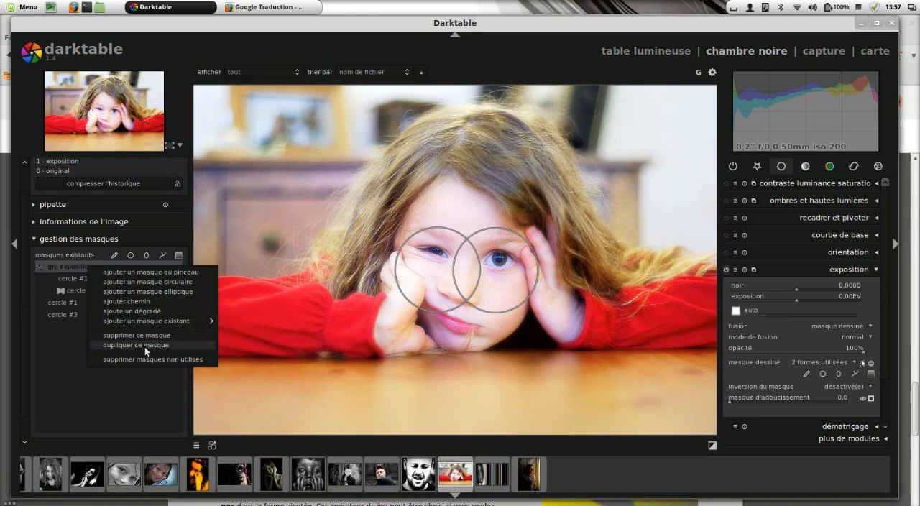
{"action": "left_click", "coordinate": [60, 353]}
Step: Select cercle #3 inside the grp exposition group and turn on the yellow mask display for the exposure module
{"action": "left_click", "coordinate": [88, 290]}
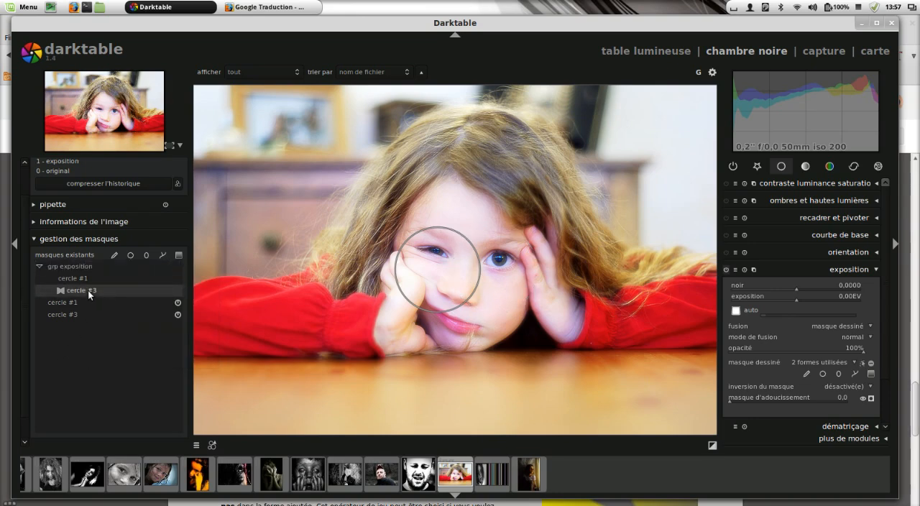
{"action": "right_click", "coordinate": [88, 291]}
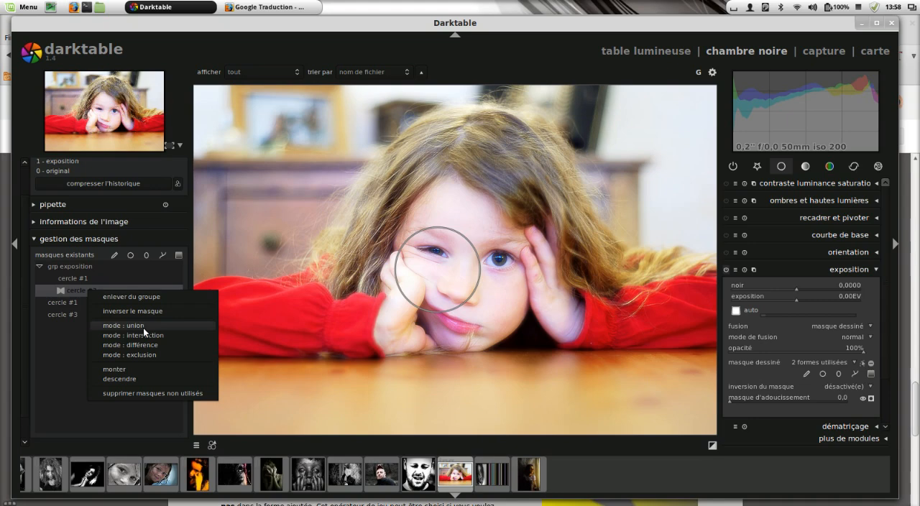
{"action": "left_click", "coordinate": [870, 399]}
{"action": "left_click", "coordinate": [871, 399]}
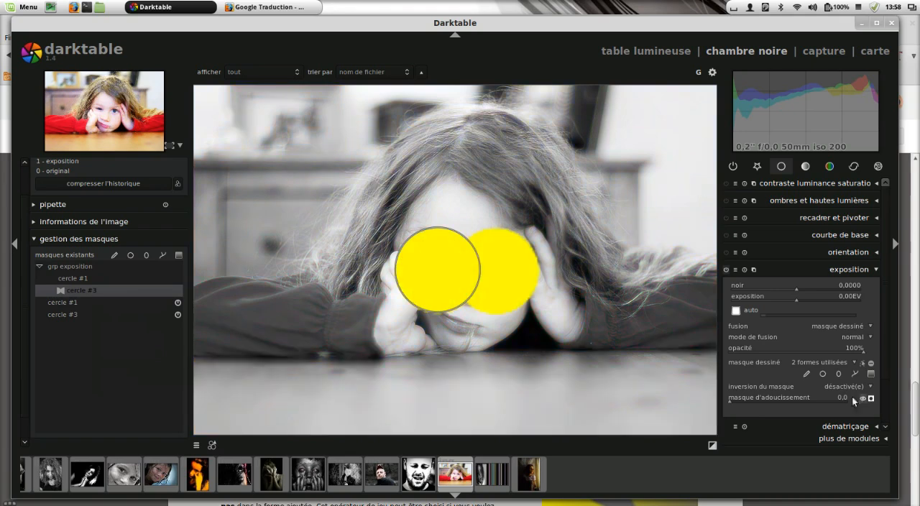
Step: Try the union, intersection and difference modes in turn on cercle #3 within the grp exposition group
{"action": "right_click", "coordinate": [94, 289]}
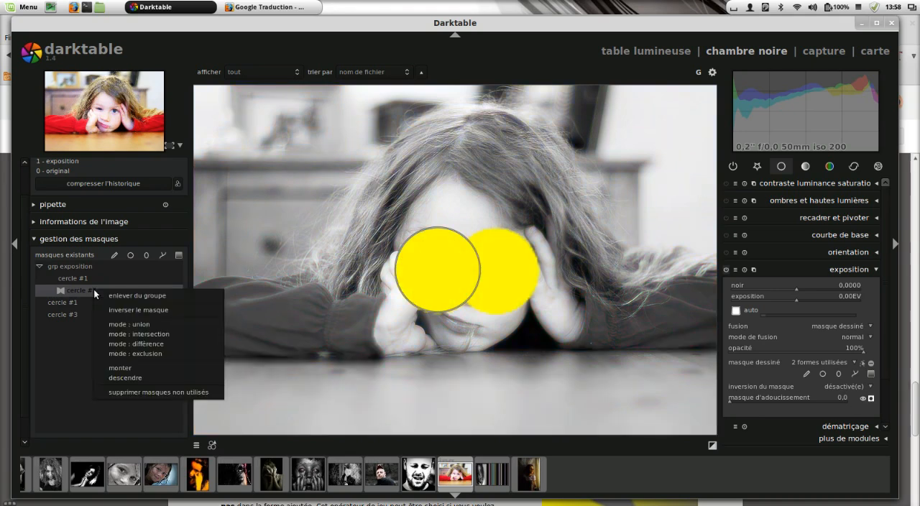
{"action": "left_click", "coordinate": [159, 324]}
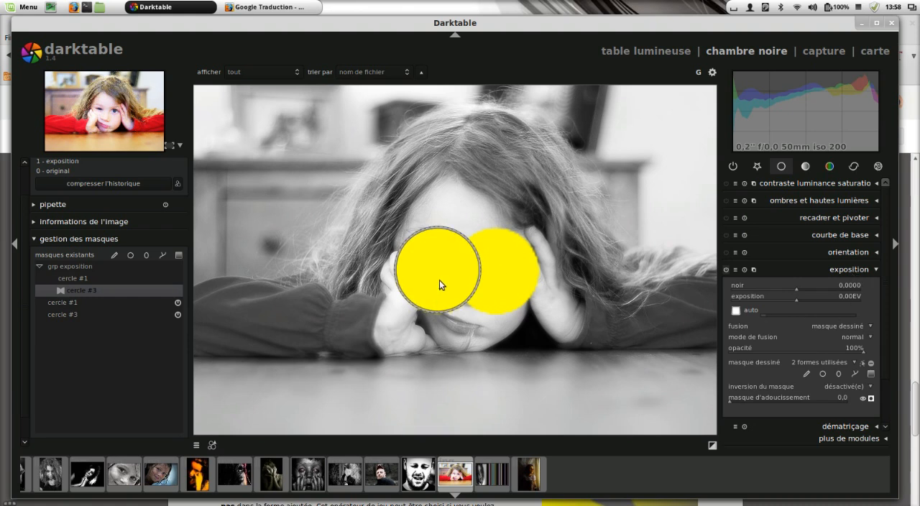
{"action": "right_click", "coordinate": [75, 291]}
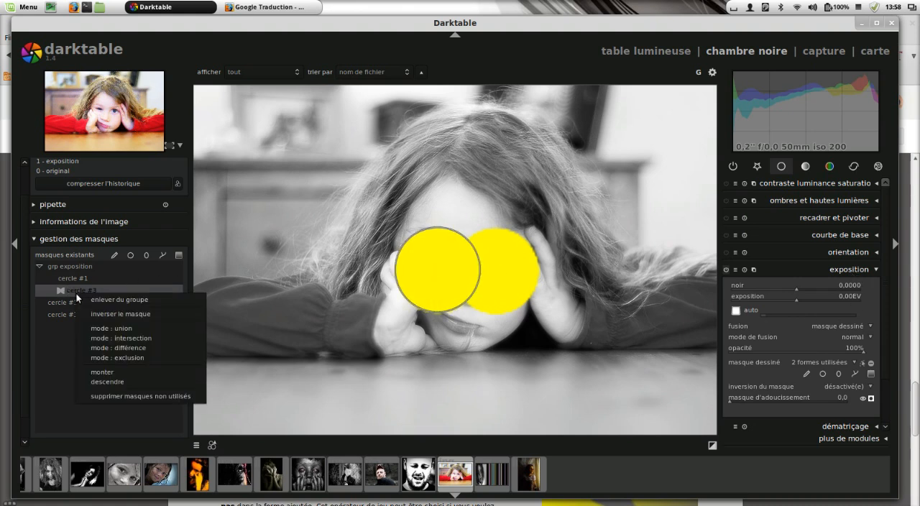
{"action": "left_click", "coordinate": [135, 339]}
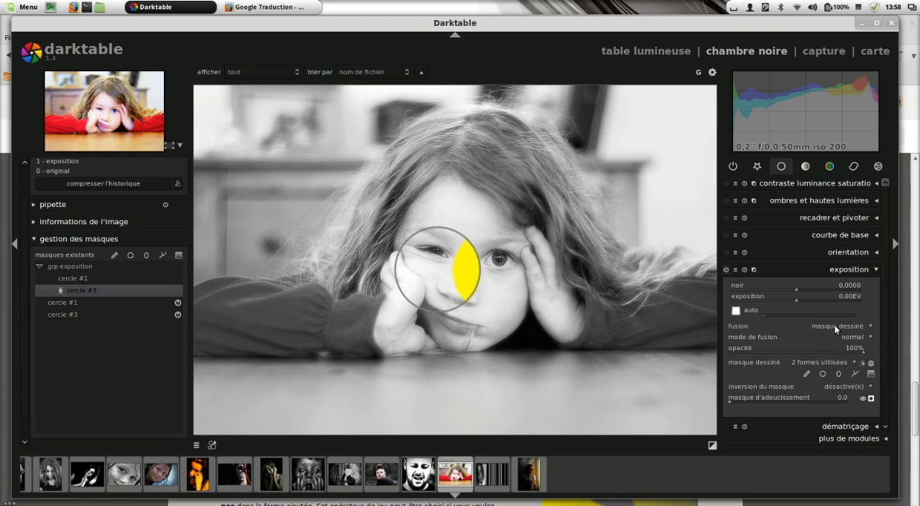
{"action": "right_click", "coordinate": [129, 292]}
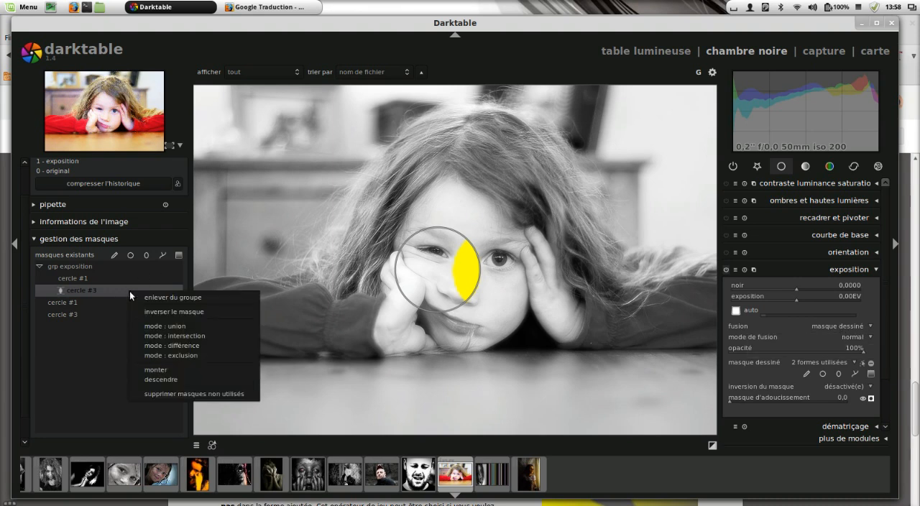
{"action": "left_click", "coordinate": [176, 345]}
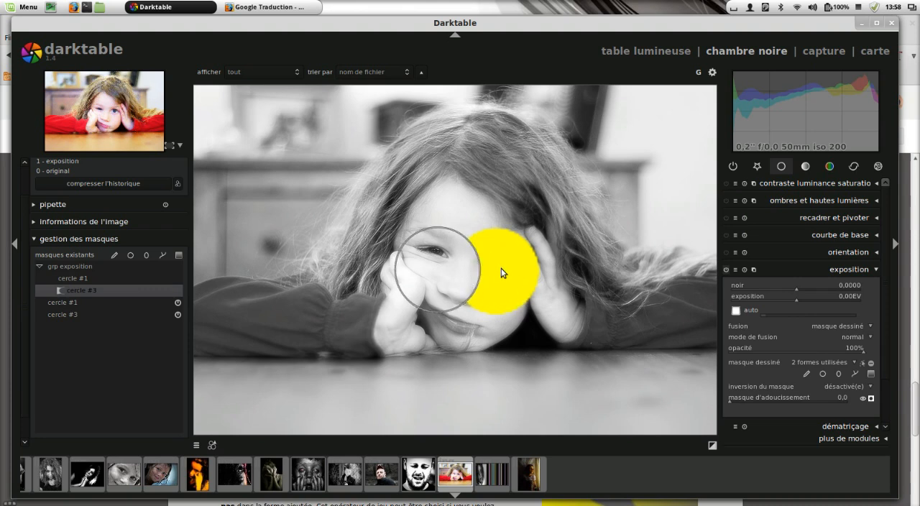
Step: Set the combination mode of cercle #3 in the grp exposition group to exclusion and collapse the group
{"action": "right_click", "coordinate": [128, 289]}
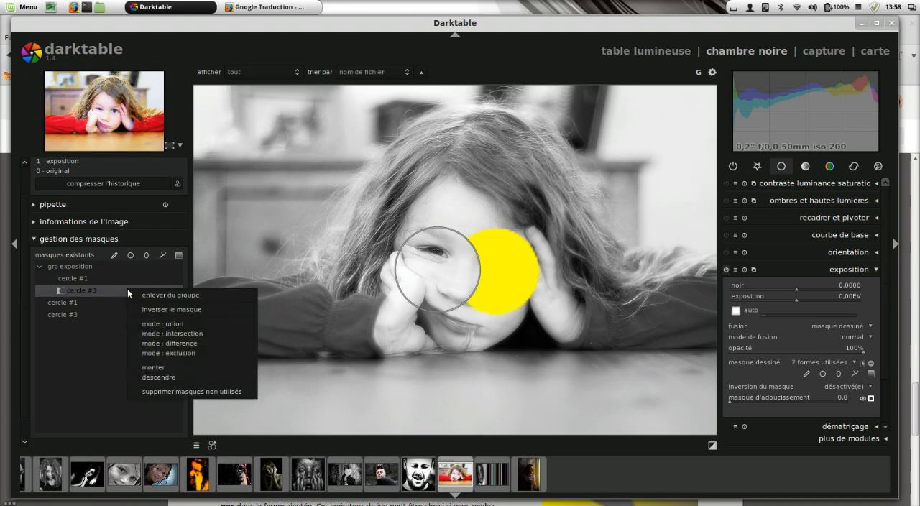
{"action": "left_click", "coordinate": [204, 355]}
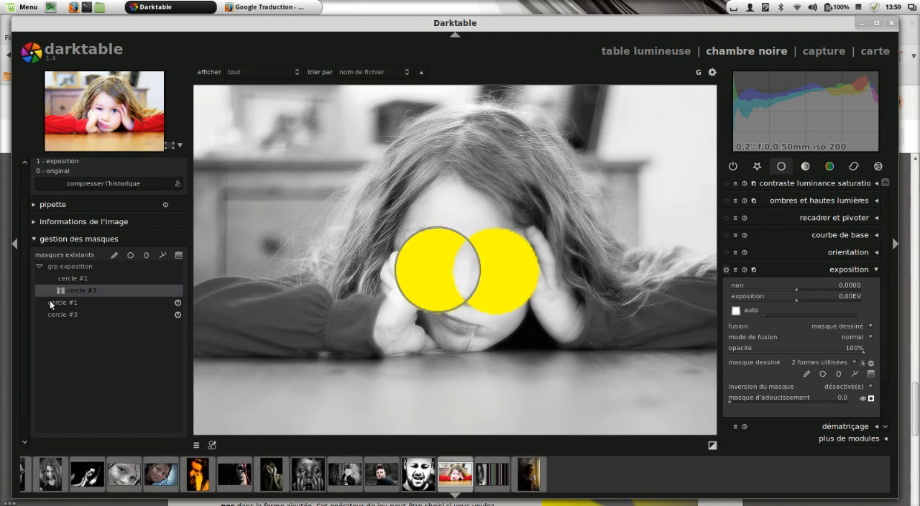
{"action": "left_click", "coordinate": [41, 267]}
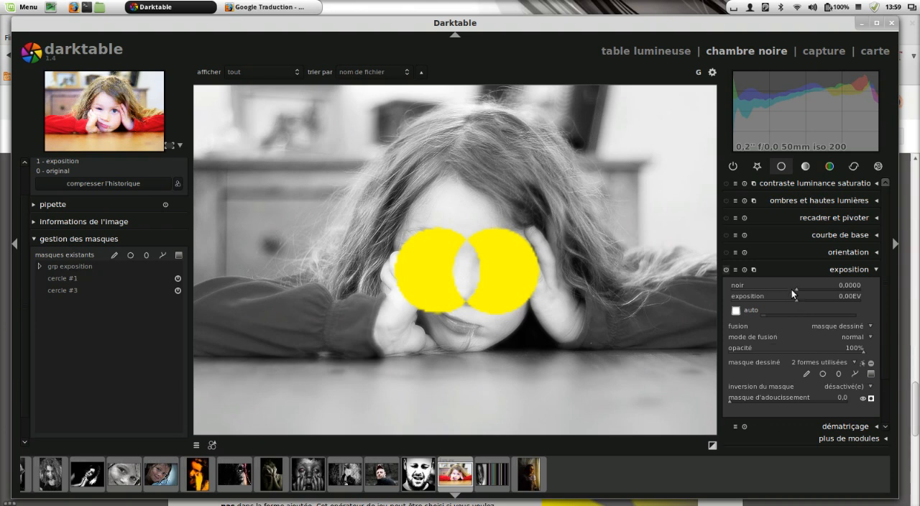
Step: Give the contraste luminance saturation module a drawn mask with a circle placed across the red sleeve and the table edge
{"action": "left_click", "coordinate": [865, 269]}
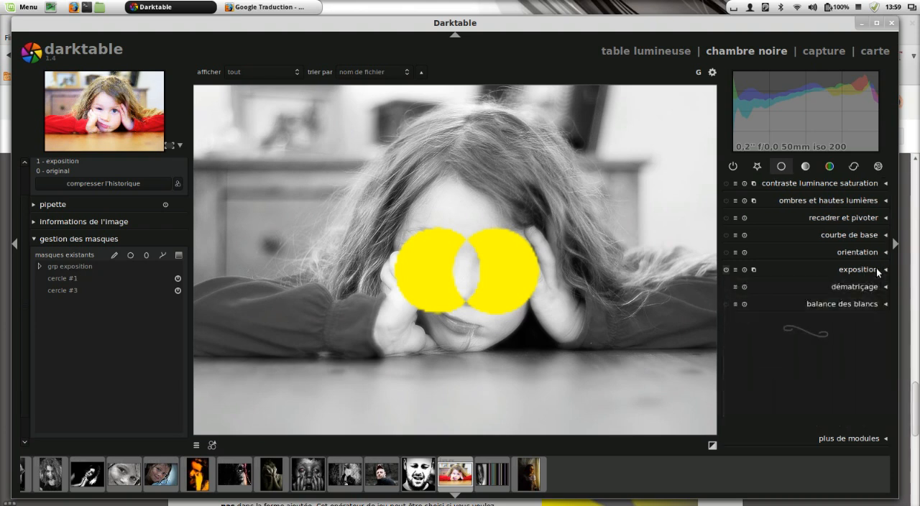
{"action": "left_click", "coordinate": [886, 184]}
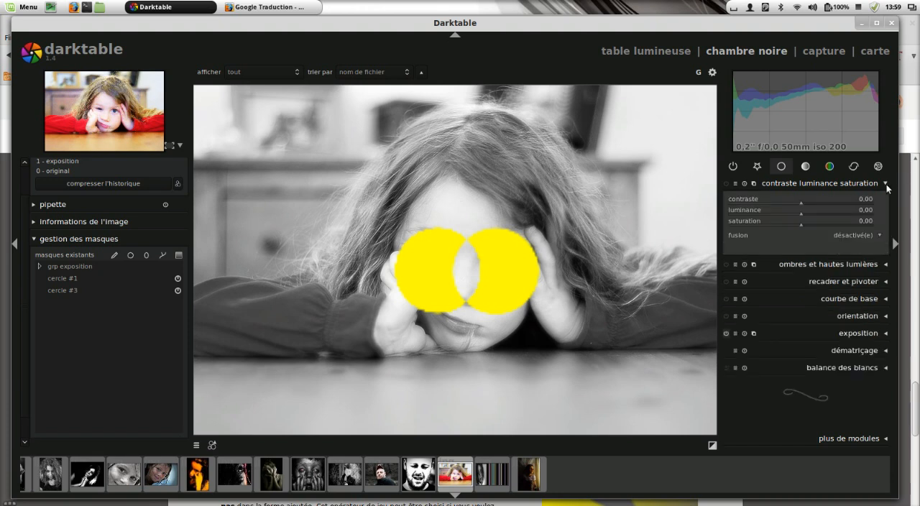
{"action": "left_click", "coordinate": [875, 236]}
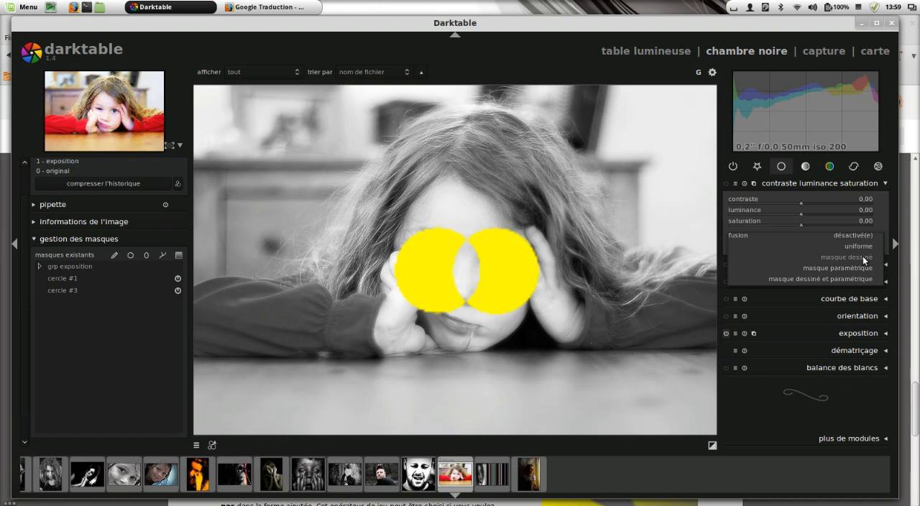
{"action": "left_click", "coordinate": [862, 257]}
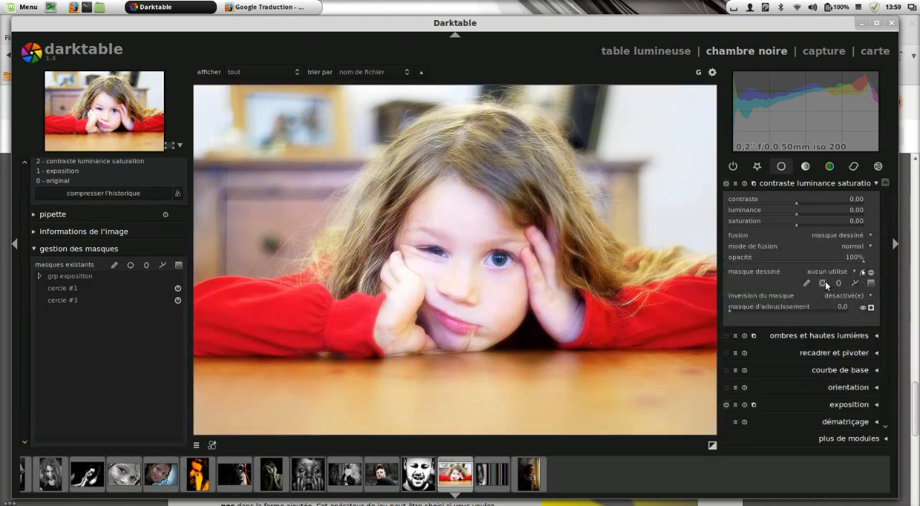
{"action": "left_click", "coordinate": [278, 368]}
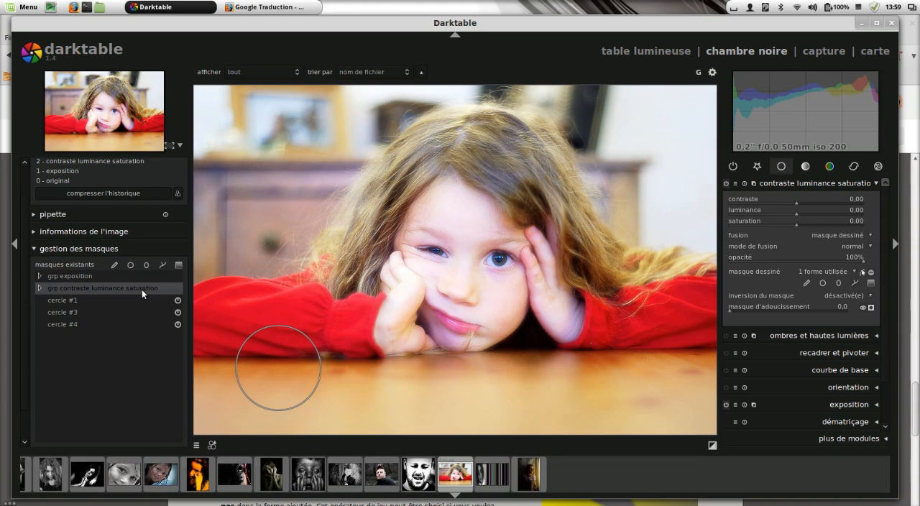
Step: Expand the grp contraste luminance saturation and grp exposition groups to compare the masks they contain
{"action": "left_click", "coordinate": [40, 288]}
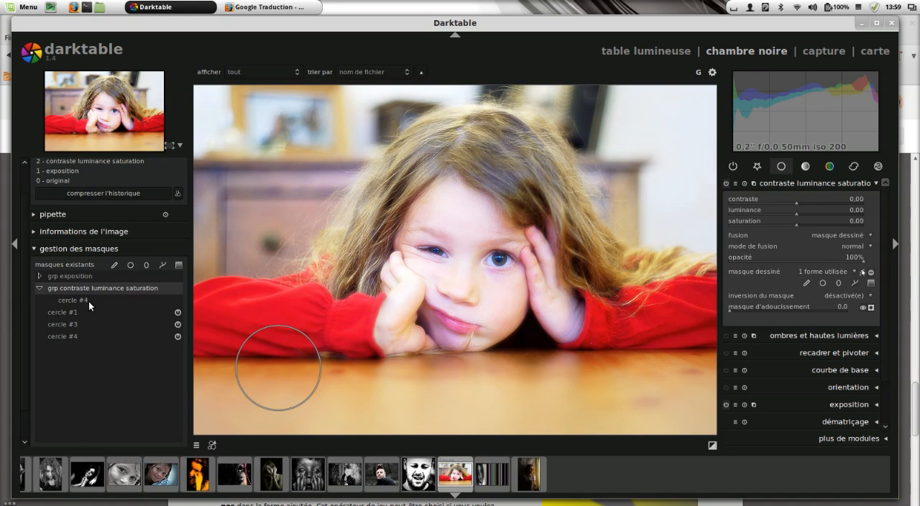
{"action": "left_click", "coordinate": [42, 286]}
{"action": "left_click", "coordinate": [39, 288]}
{"action": "left_click", "coordinate": [40, 276]}
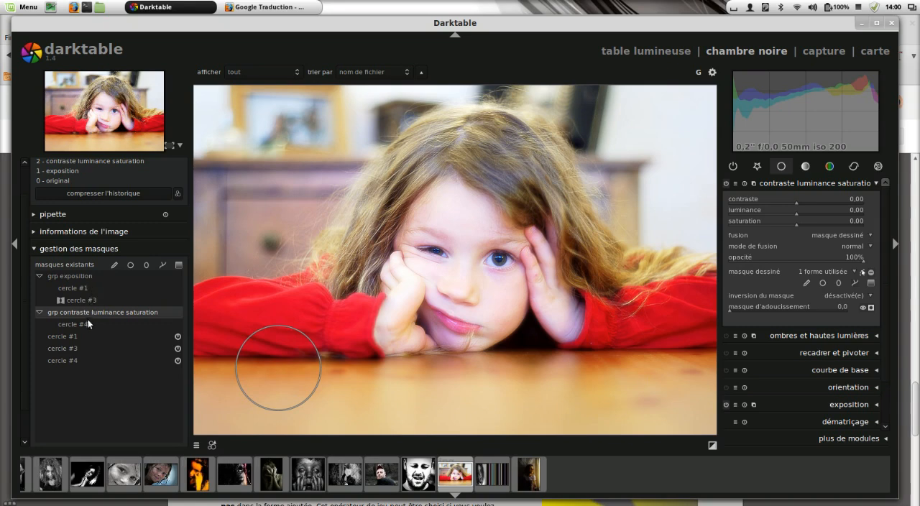
Step: Add cercle #4 from the contraste luminance saturation module to the grp exposition group and expand both groups
{"action": "left_click", "coordinate": [86, 275]}
{"action": "right_click", "coordinate": [86, 274]}
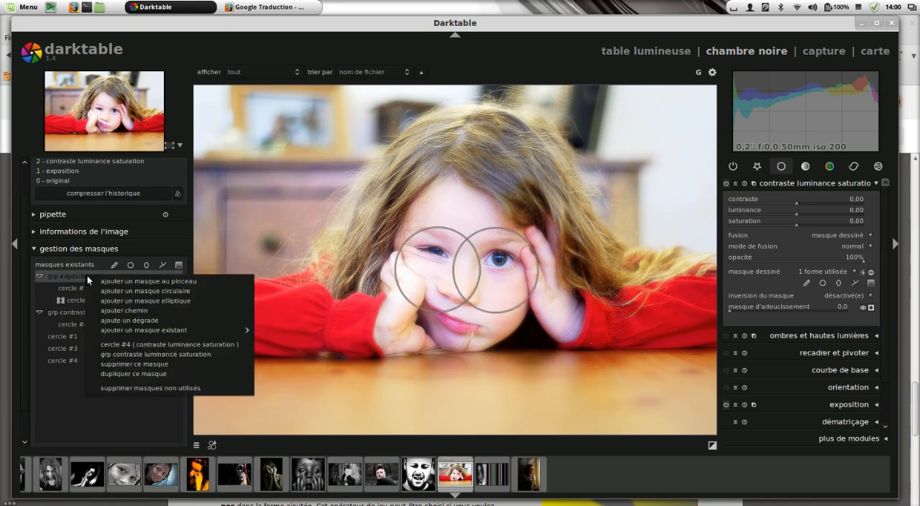
{"action": "mouse_move", "coordinate": [156, 331]}
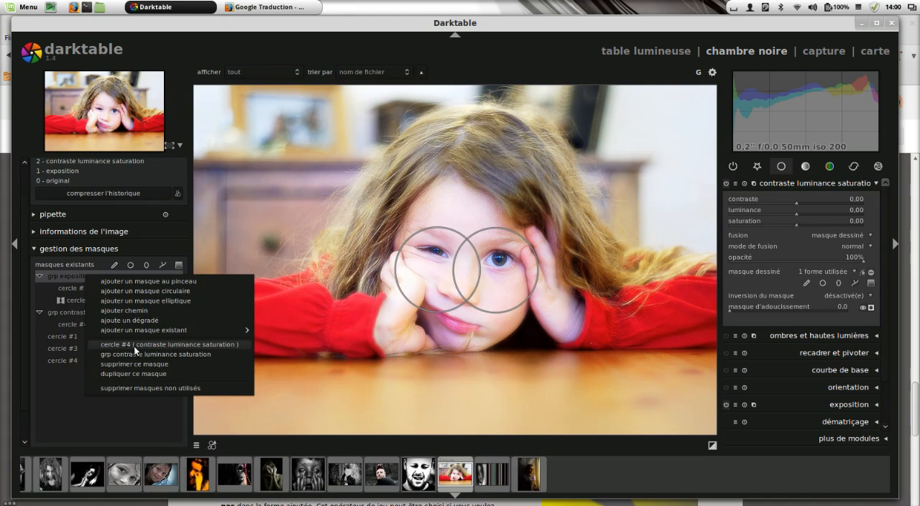
{"action": "left_click", "coordinate": [134, 346]}
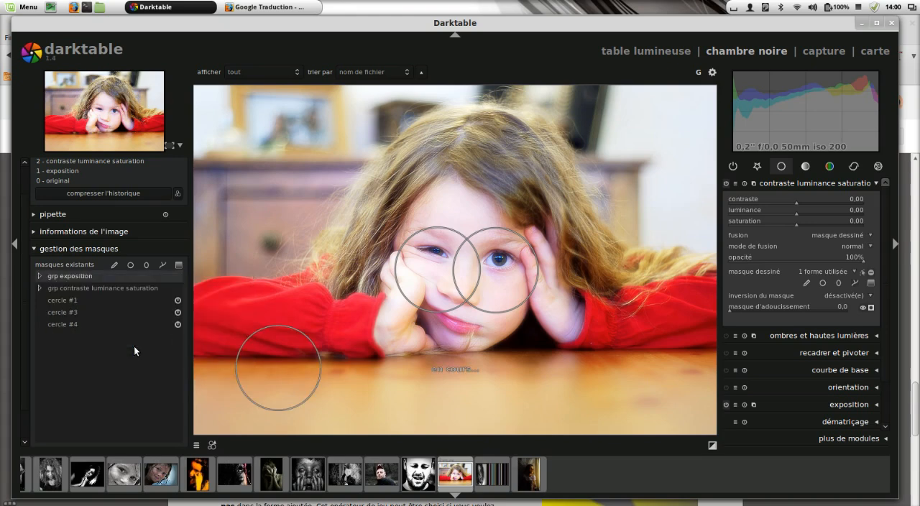
{"action": "left_click", "coordinate": [40, 276]}
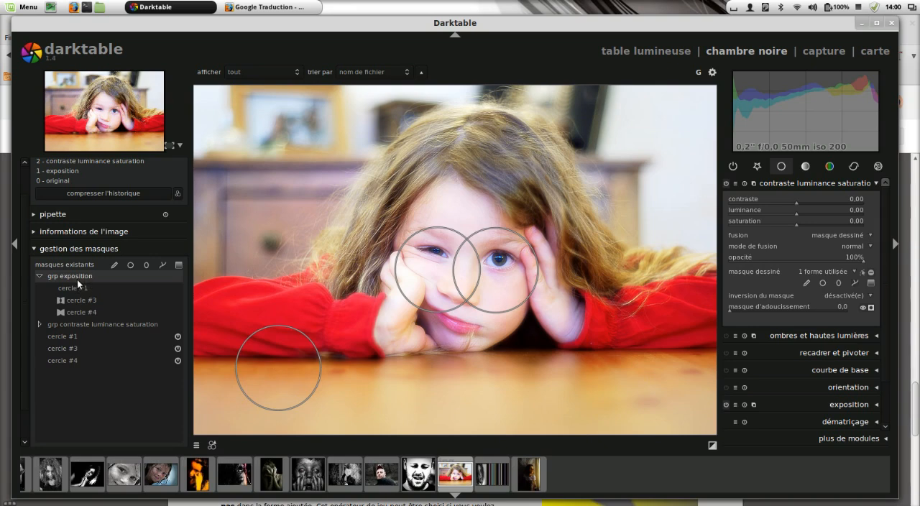
{"action": "left_click", "coordinate": [40, 324]}
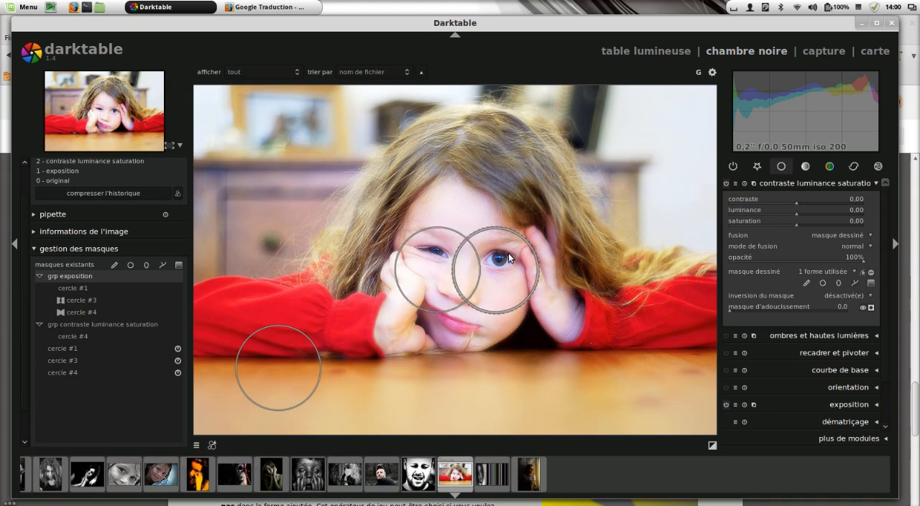
Step: Return the image to the 0 - original history state and delete all unused masks from the mask manager
{"action": "right_click", "coordinate": [98, 396]}
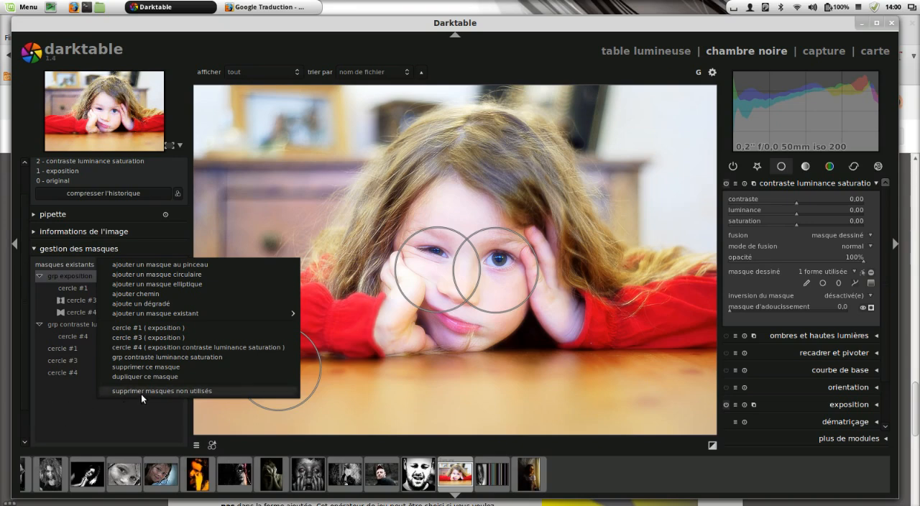
{"action": "left_click", "coordinate": [84, 399]}
{"action": "left_click", "coordinate": [82, 182]}
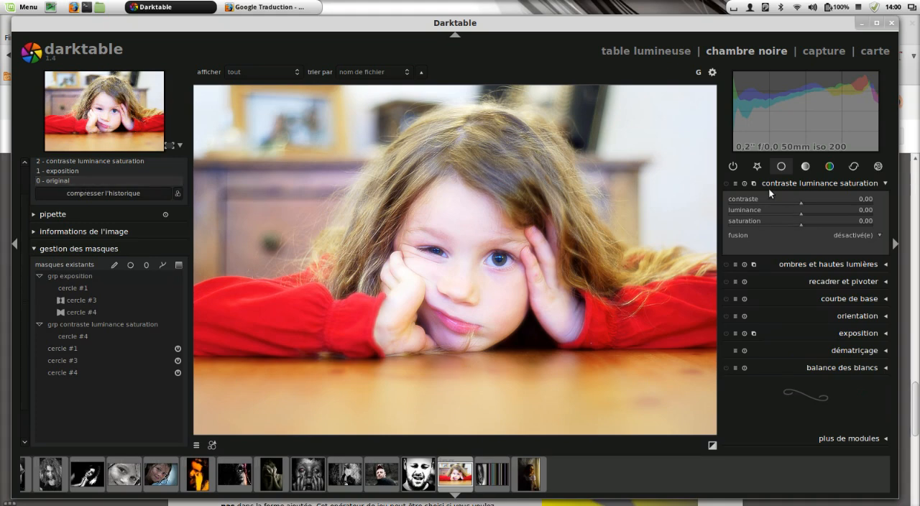
{"action": "right_click", "coordinate": [125, 416]}
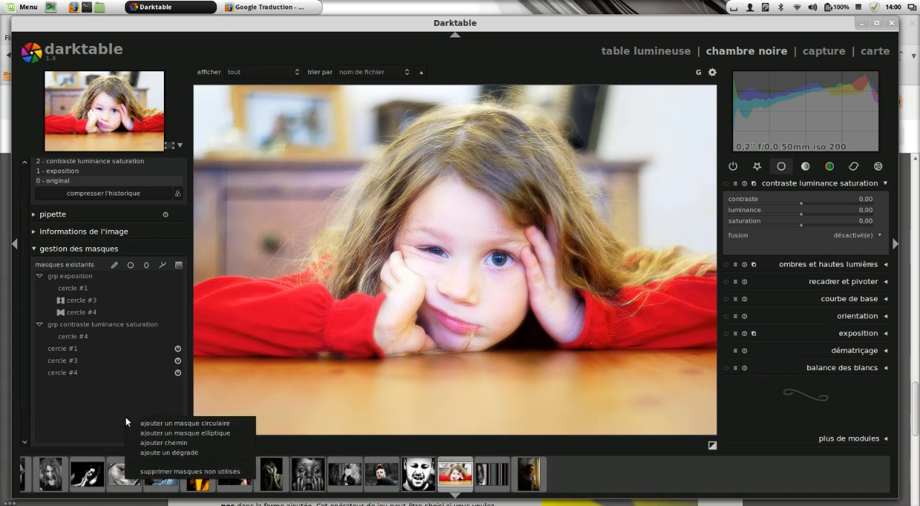
{"action": "left_click", "coordinate": [191, 472]}
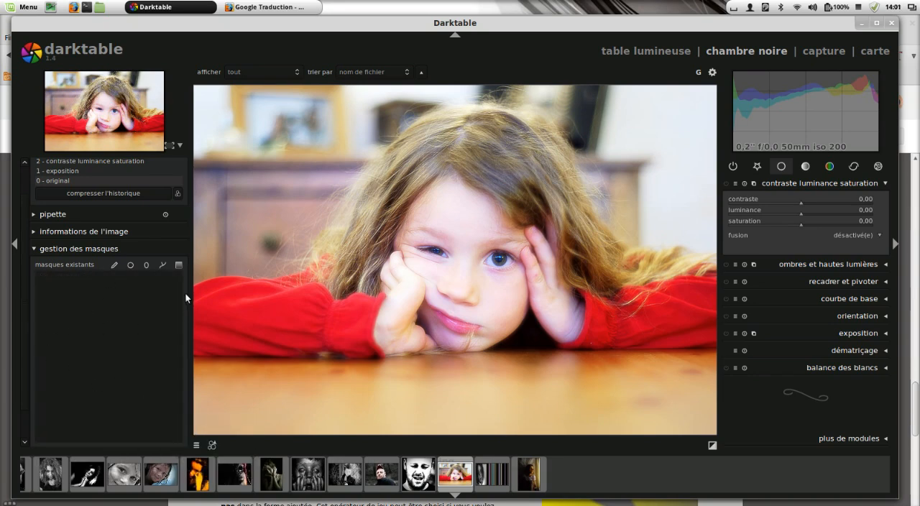